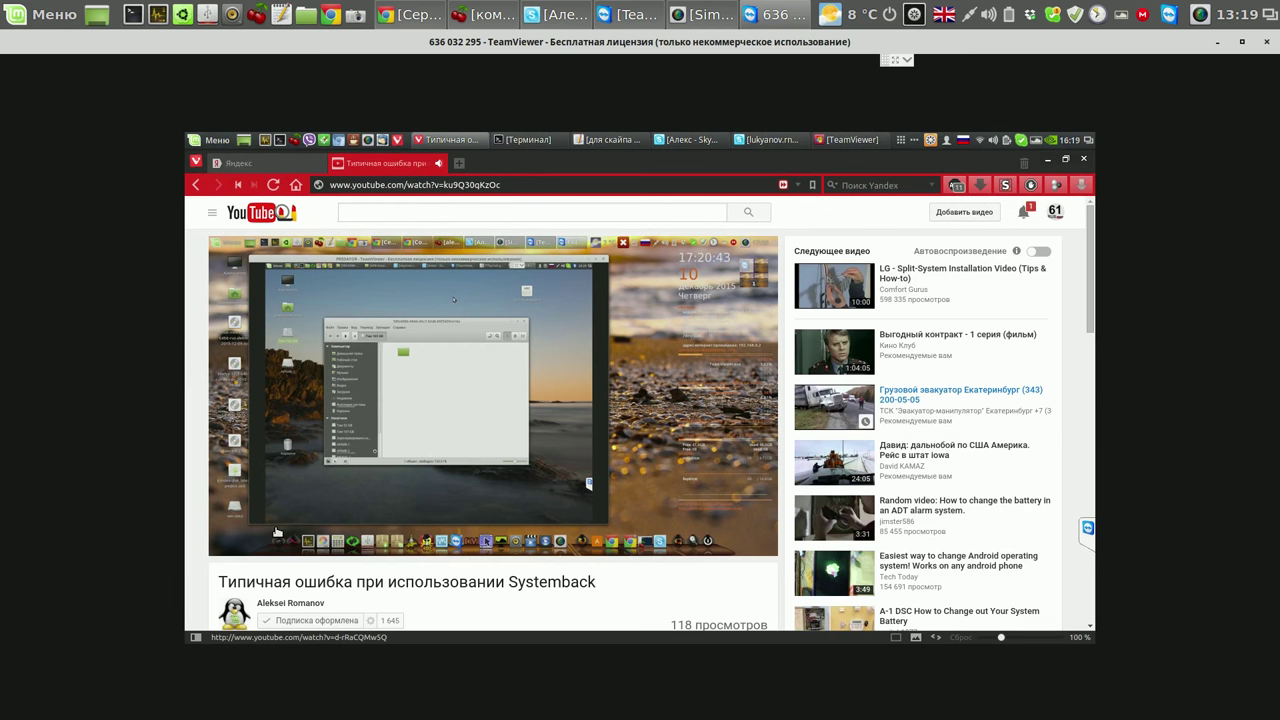
Resume the YouTube video about the typical Systemback mistake and set its playback quality to 1080p.
scroll(1100, 304, "down", 2)
key("space")
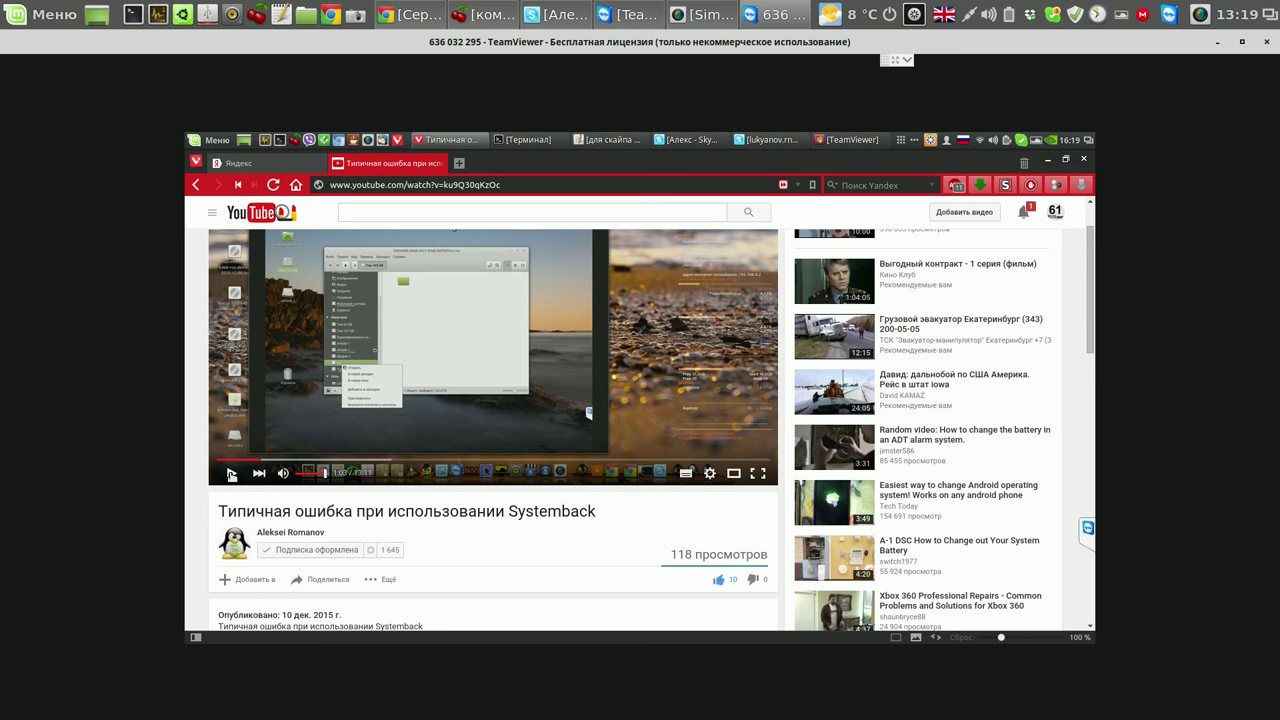
left_click(231, 473)
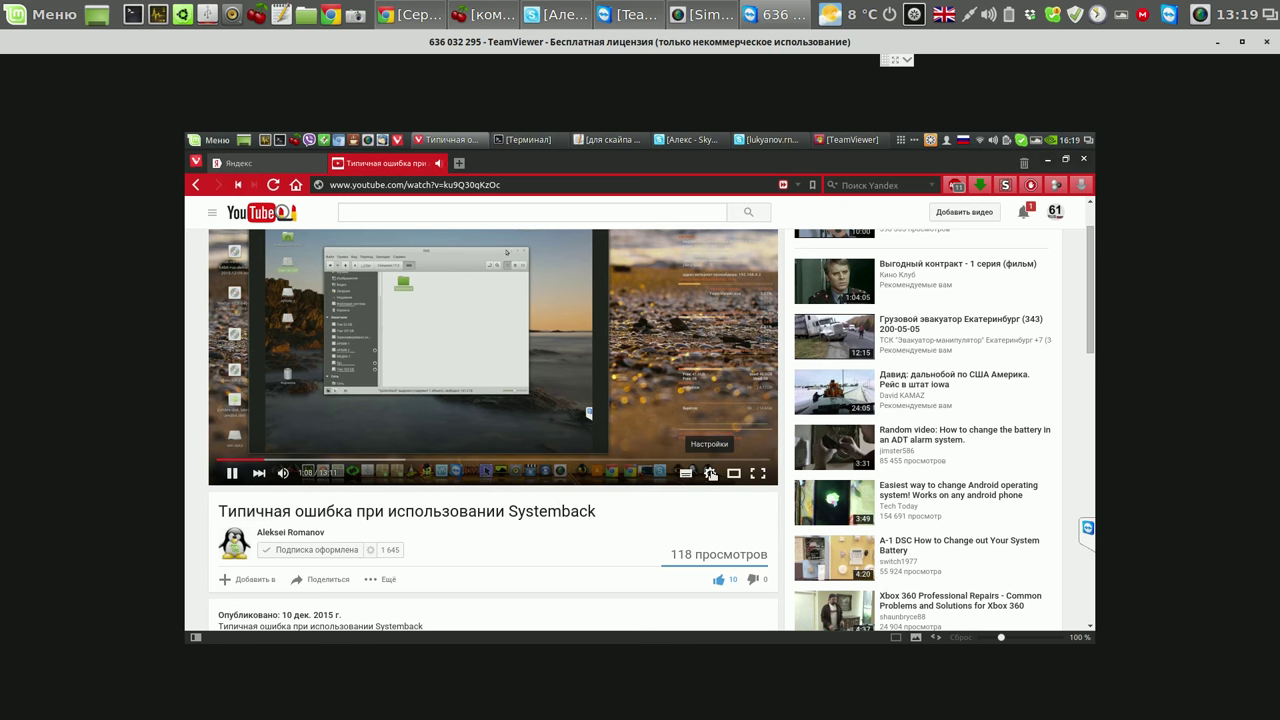
left_click(710, 474)
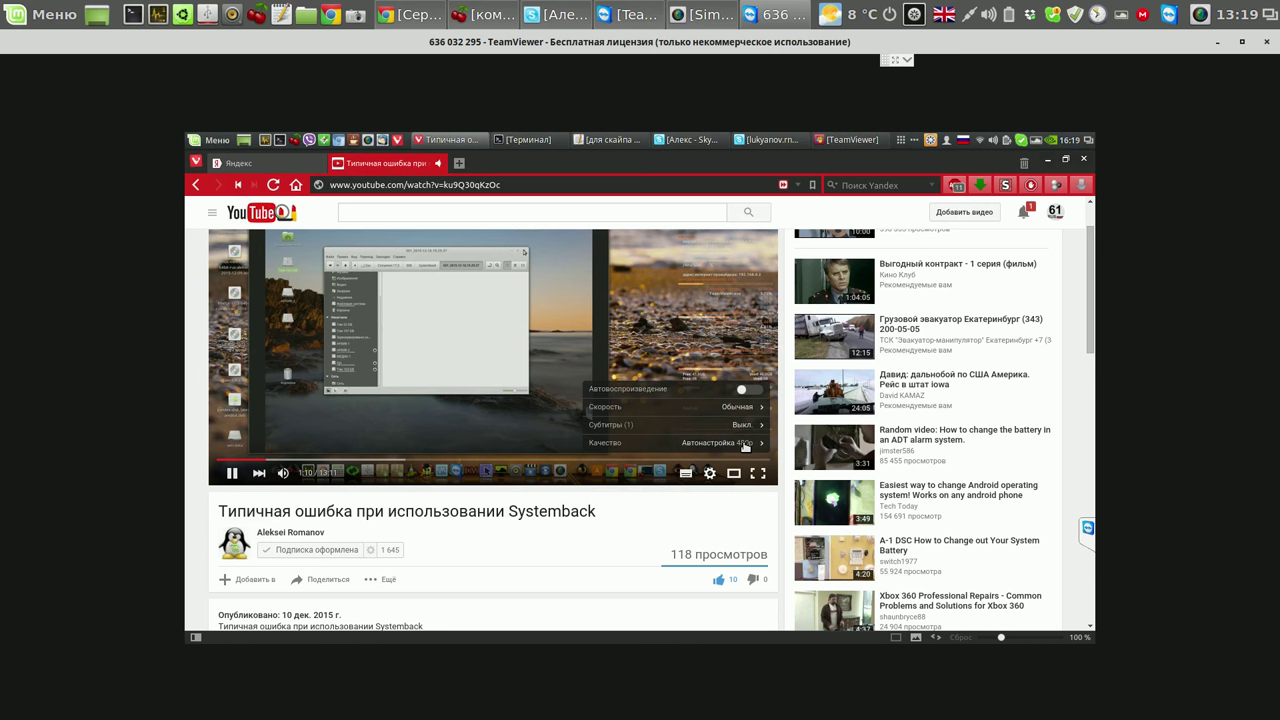
left_click(745, 444)
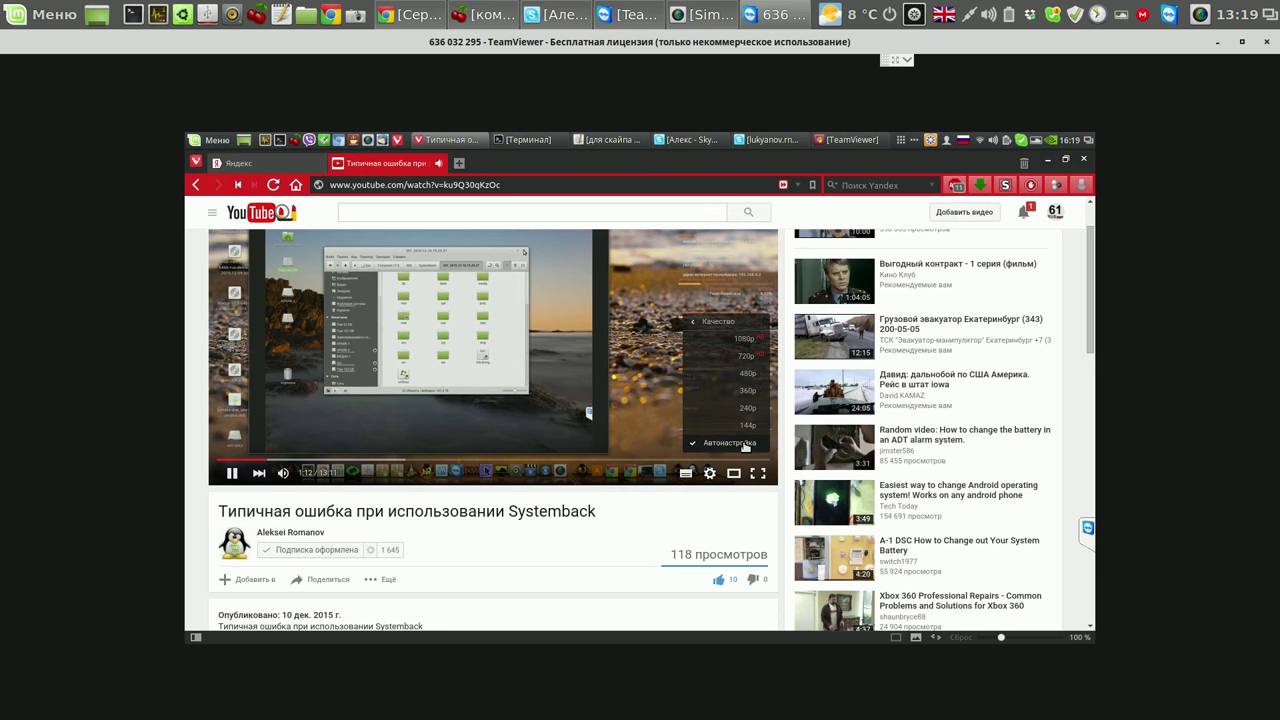
left_click(745, 341)
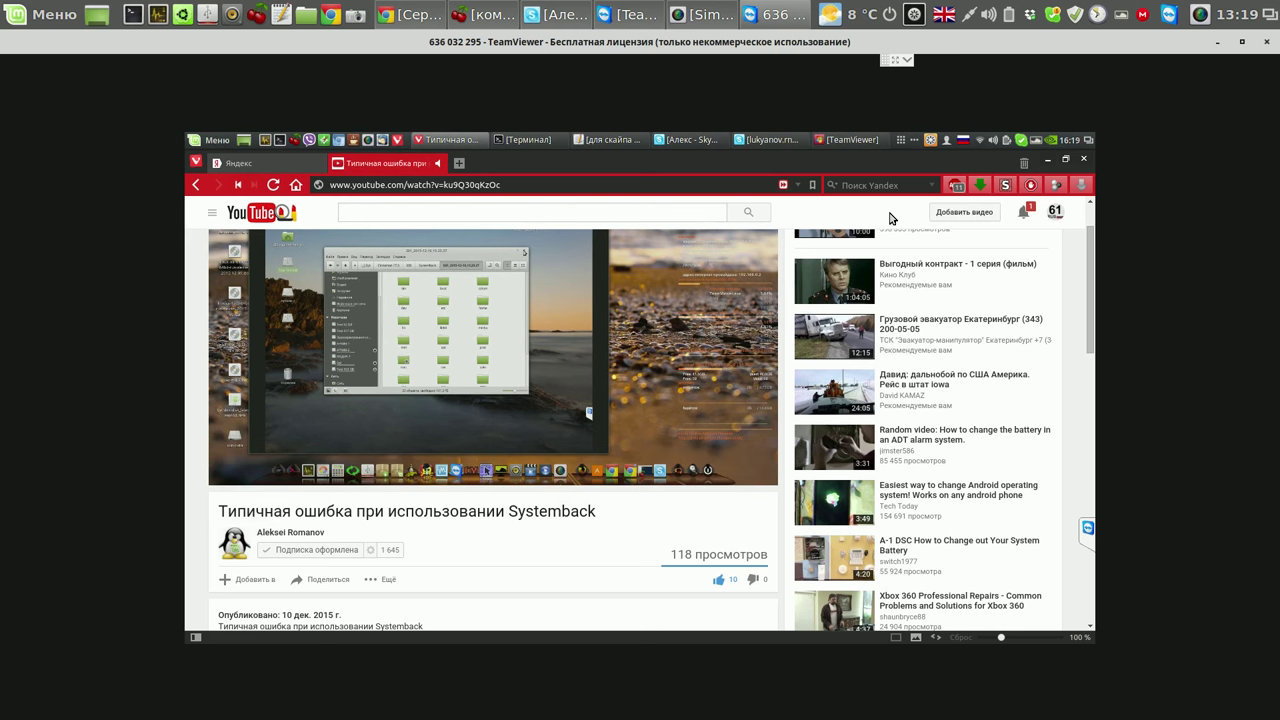
Play the video in full screen and set its playback quality to 720p.
key("space")
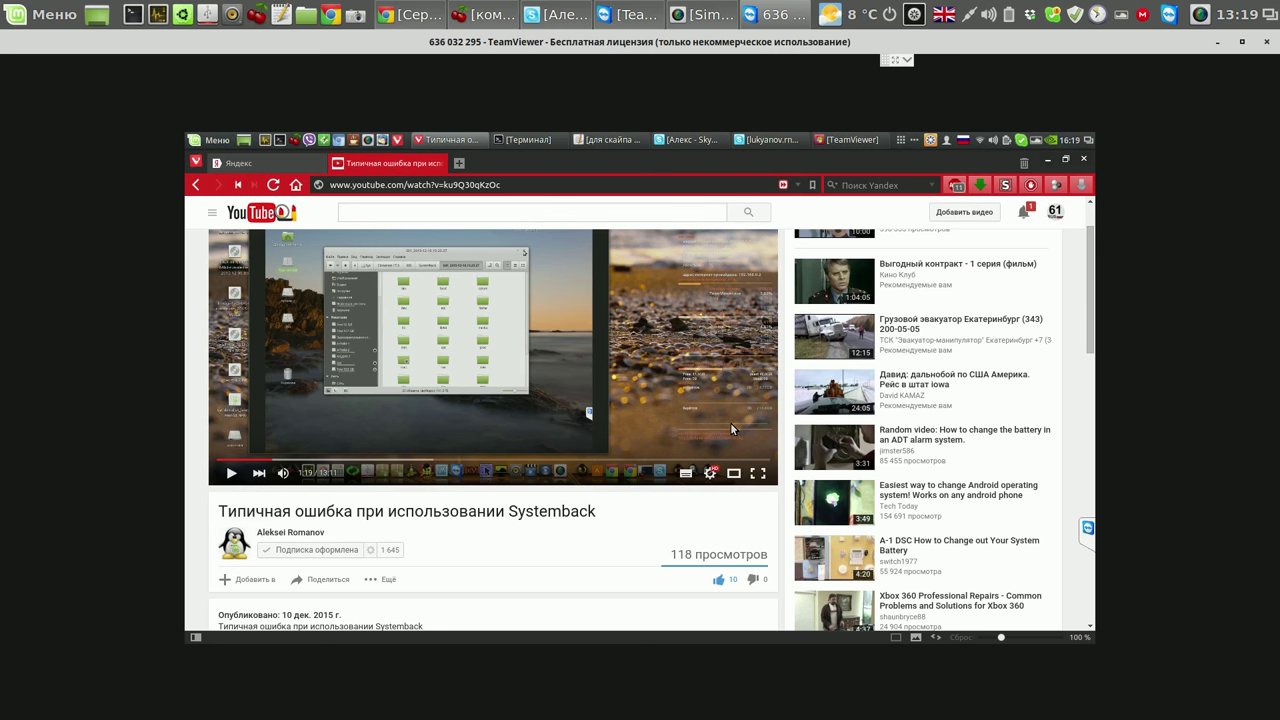
left_click(231, 474)
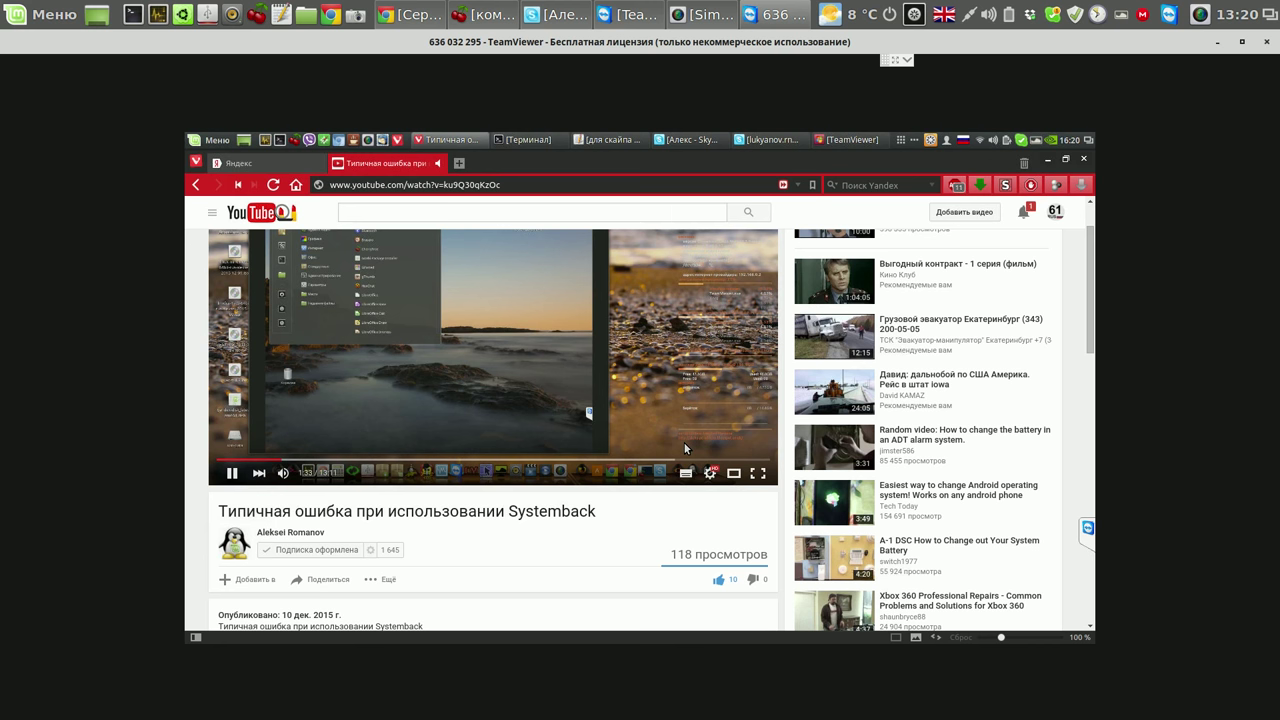
left_click(758, 477)
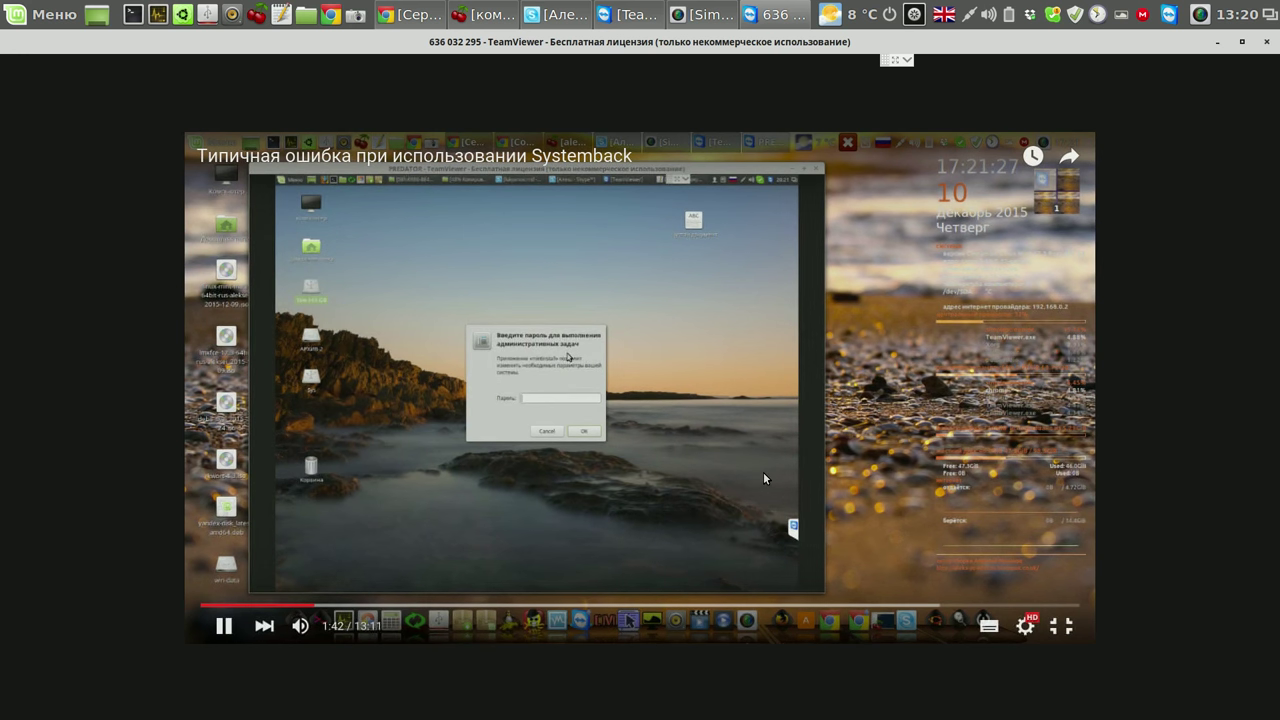
left_click(1025, 625)
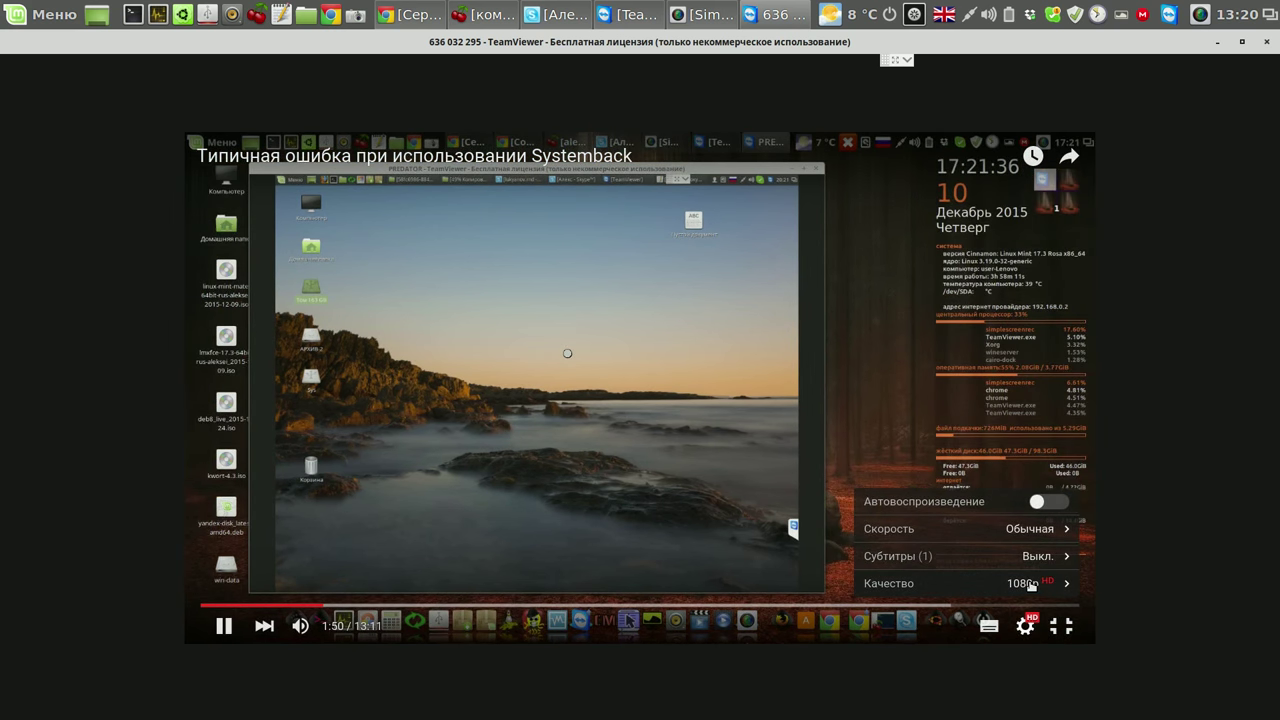
left_click(1031, 584)
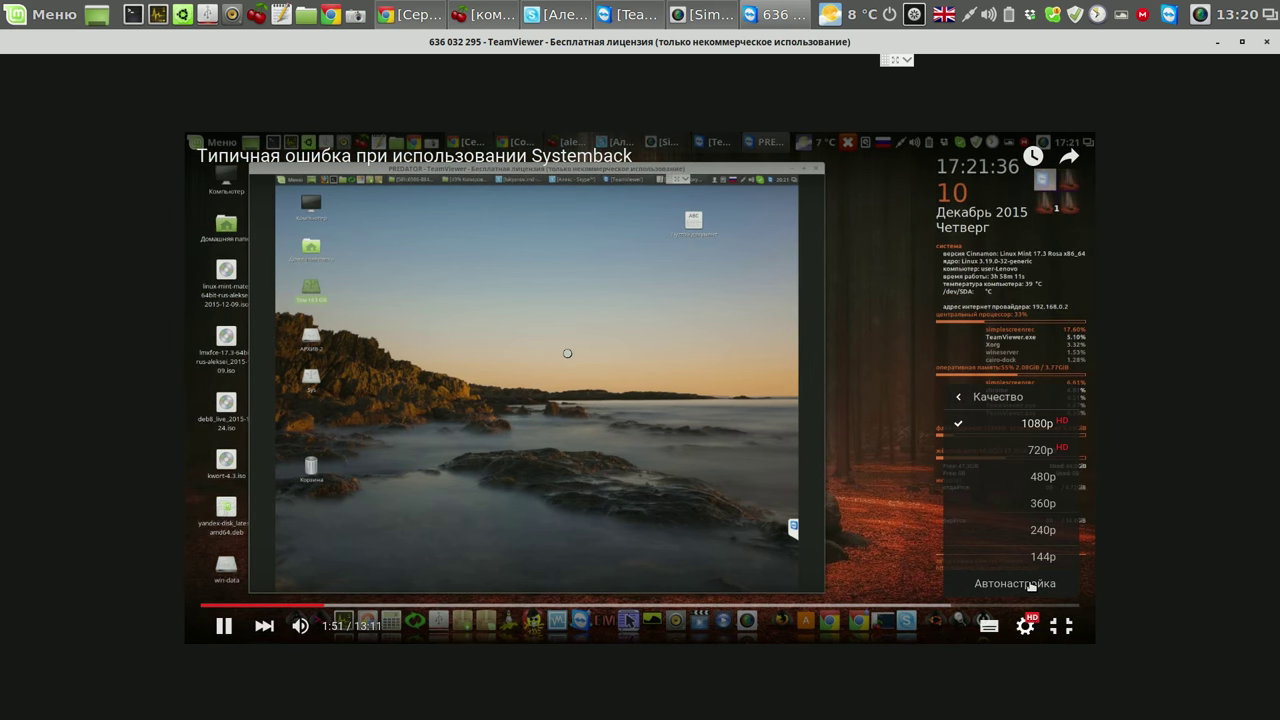
left_click(1040, 451)
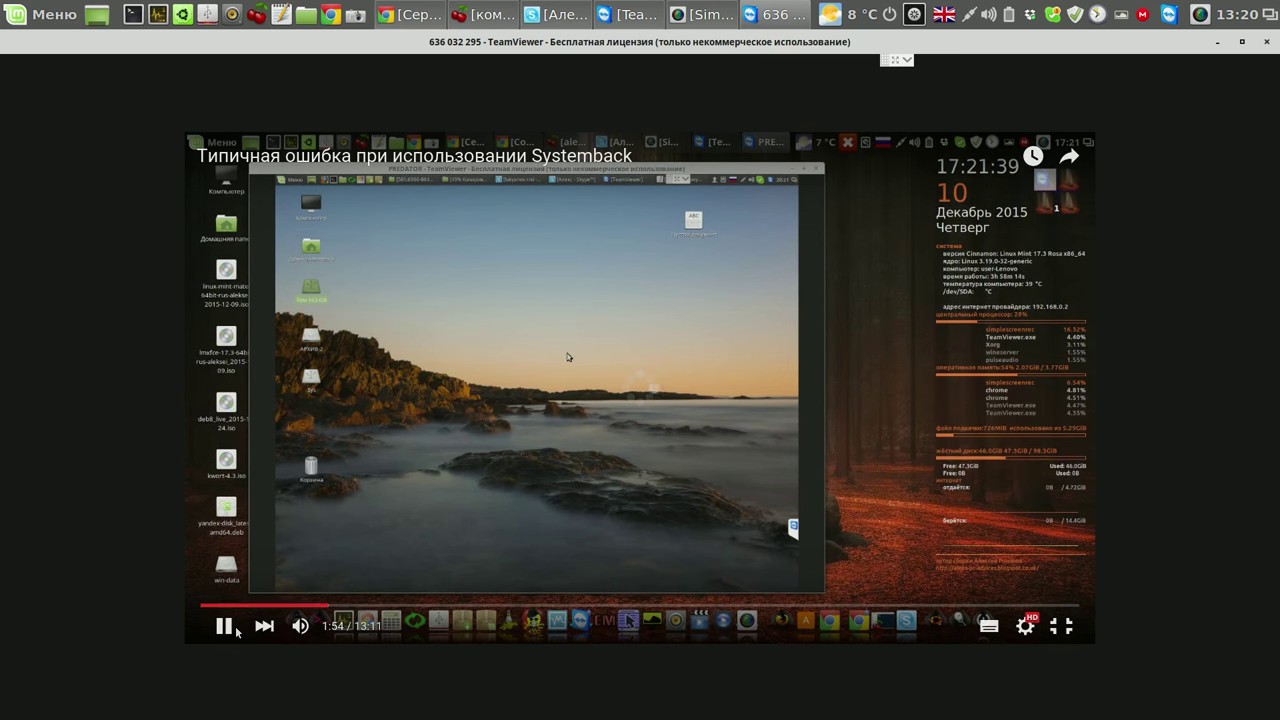
Pause the video, leave full-screen mode and resume playback within the page.
left_click(445, 488)
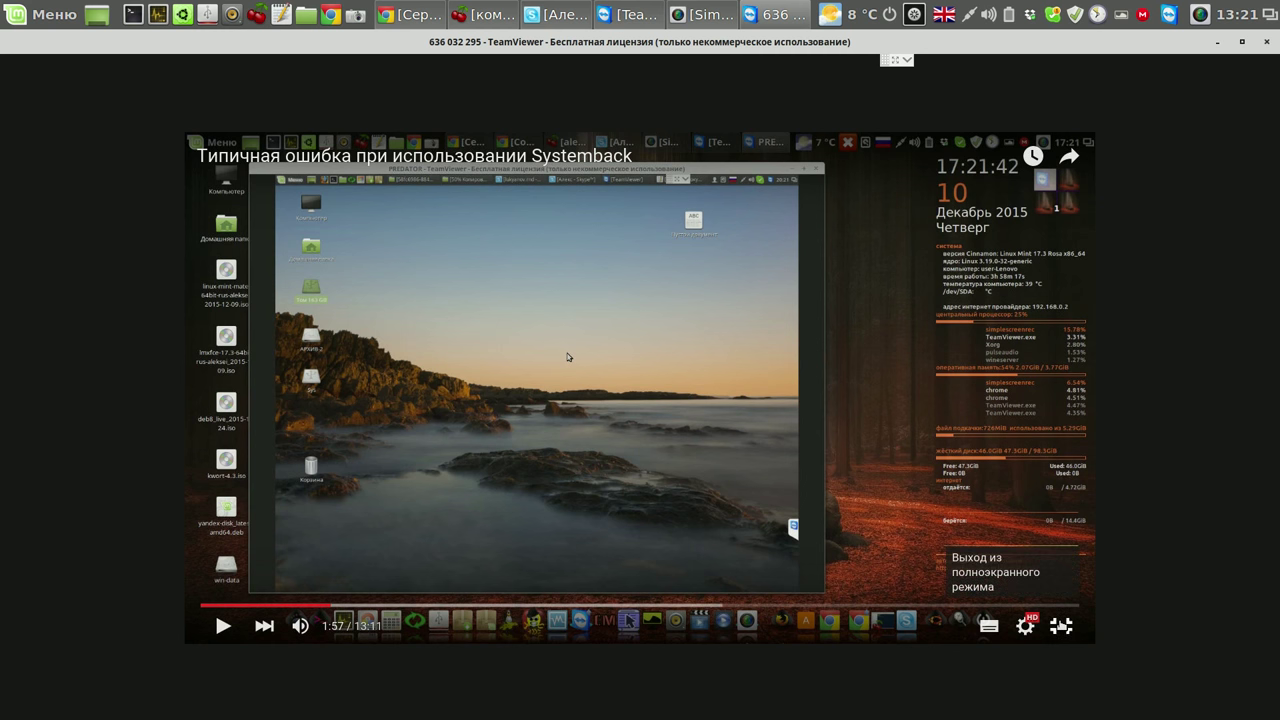
left_click(1061, 625)
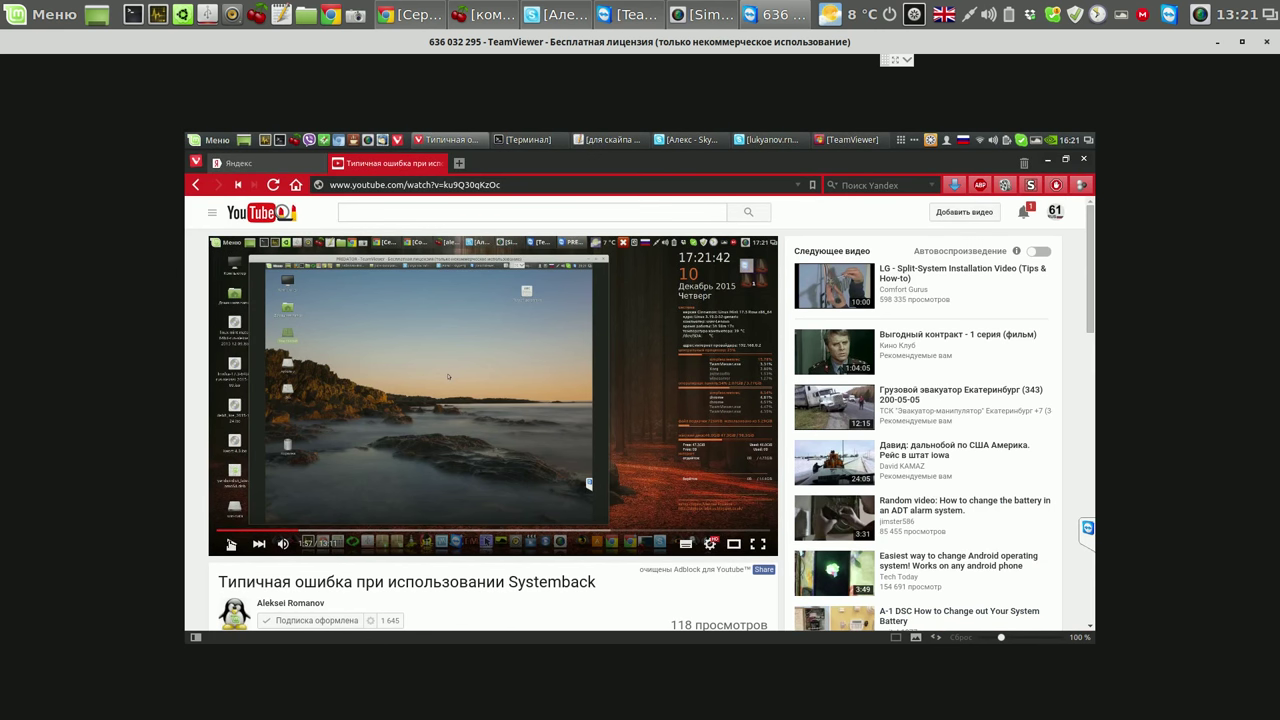
left_click(497, 347)
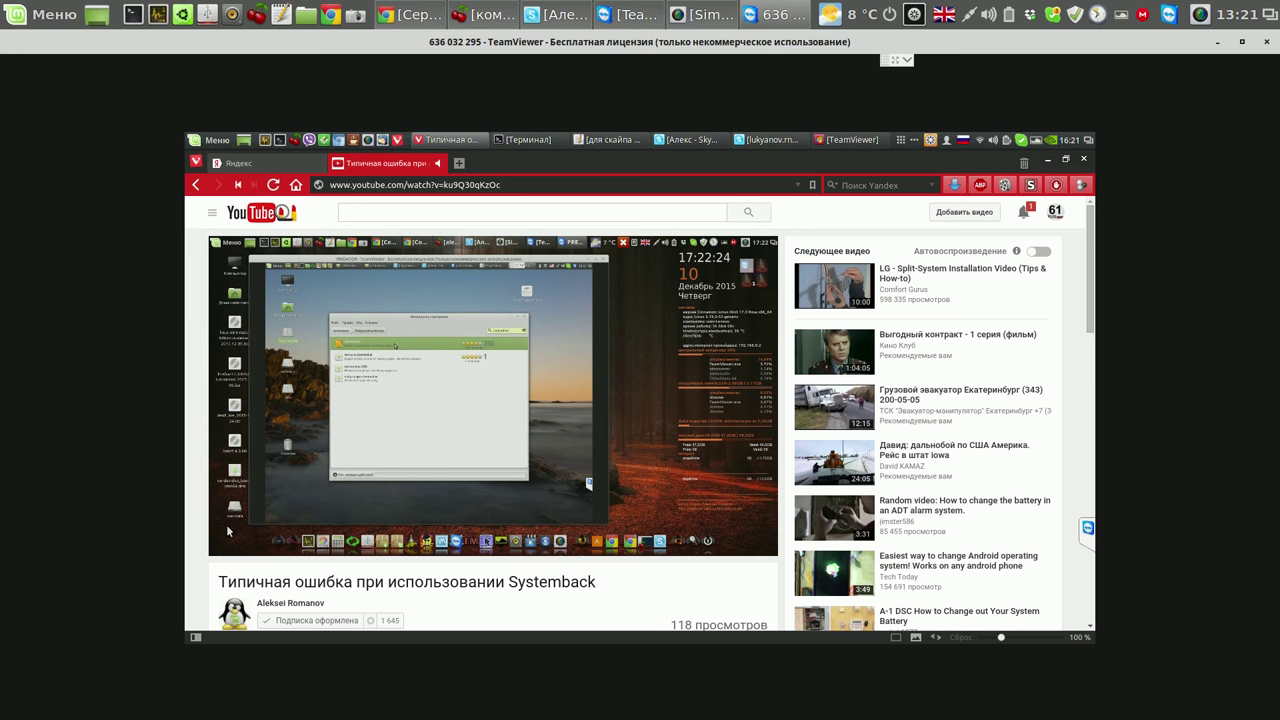
mouse_move(236, 544)
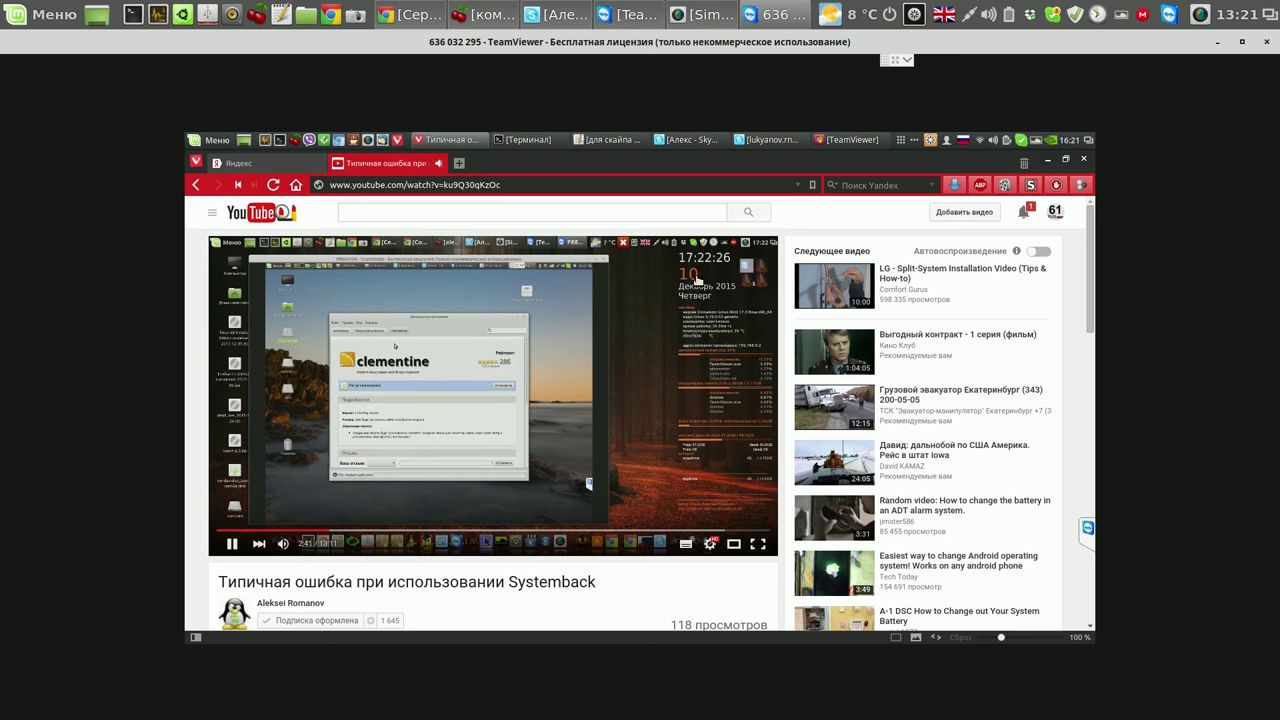
Close the browser on the remote desktop and launch SimpleScreenRecorder.
left_click(1083, 160)
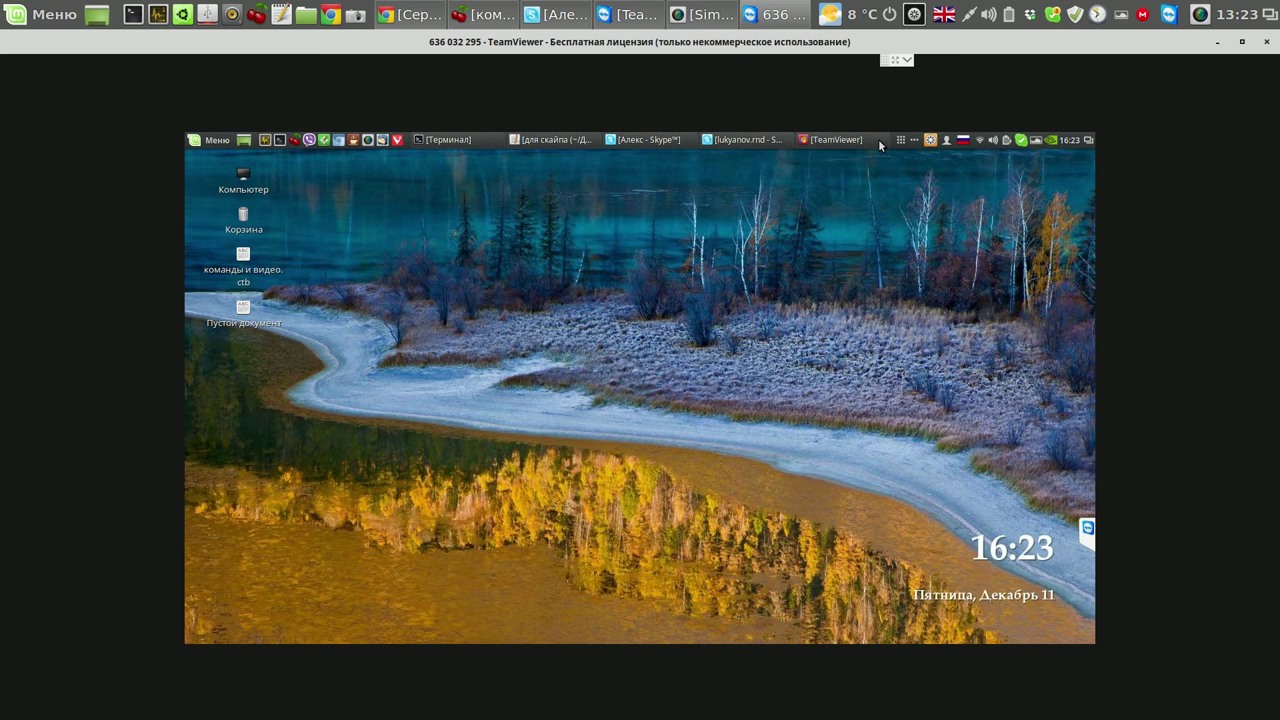
key("super")
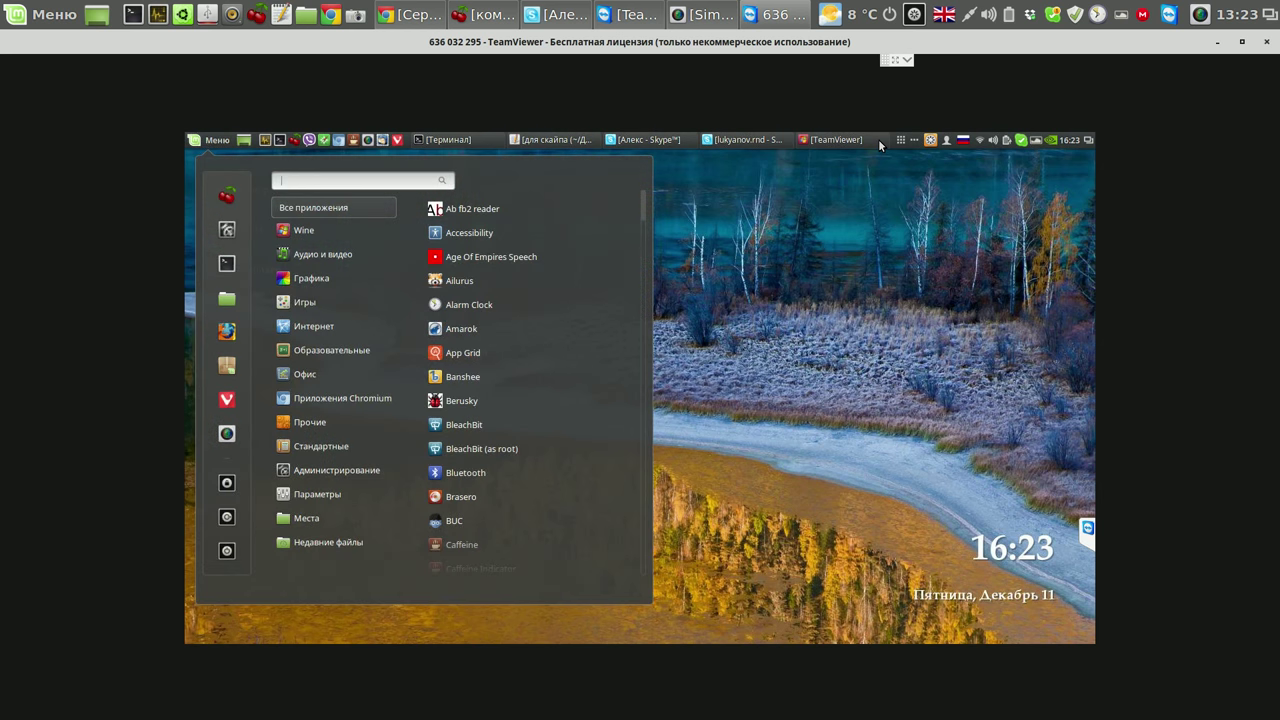
key("Down")
key("Down")
key("Right")
key("Down")
key("Down")
key("Return")
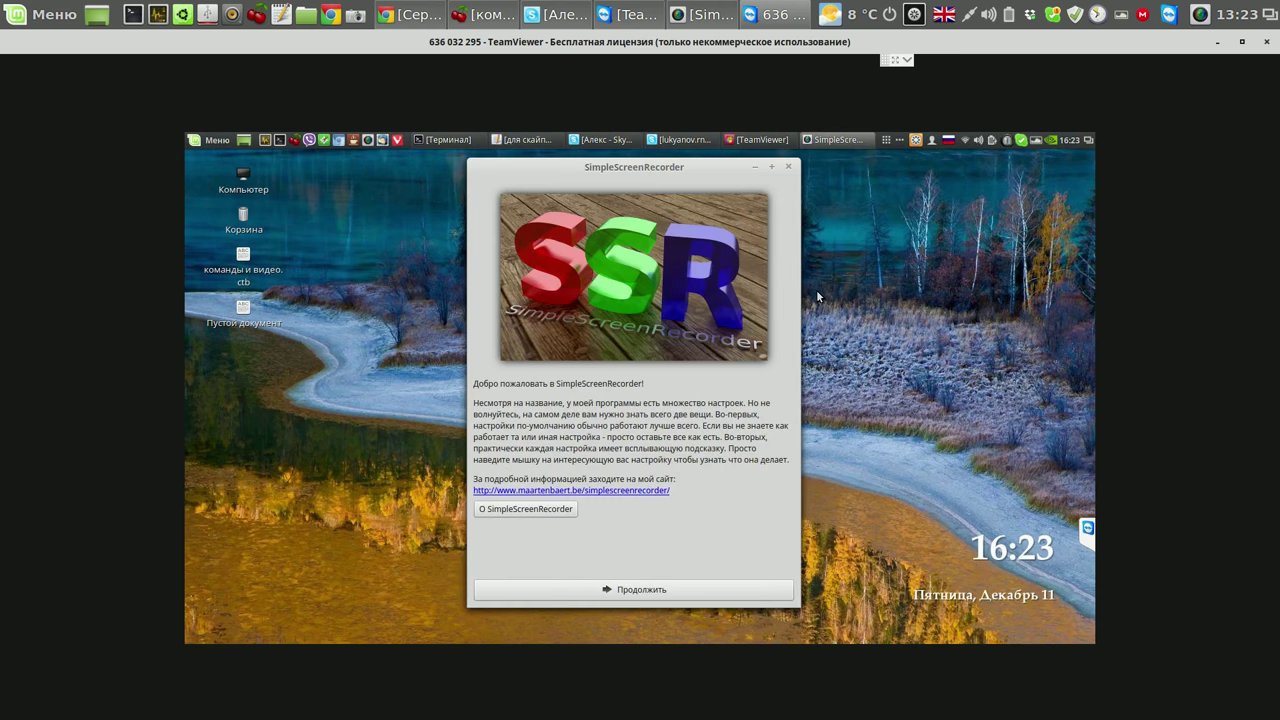
Start recording the entire screen with ALSA sound, keeping input profile 1 and the YouTube output profile with the MP4 container.
left_click(650, 591)
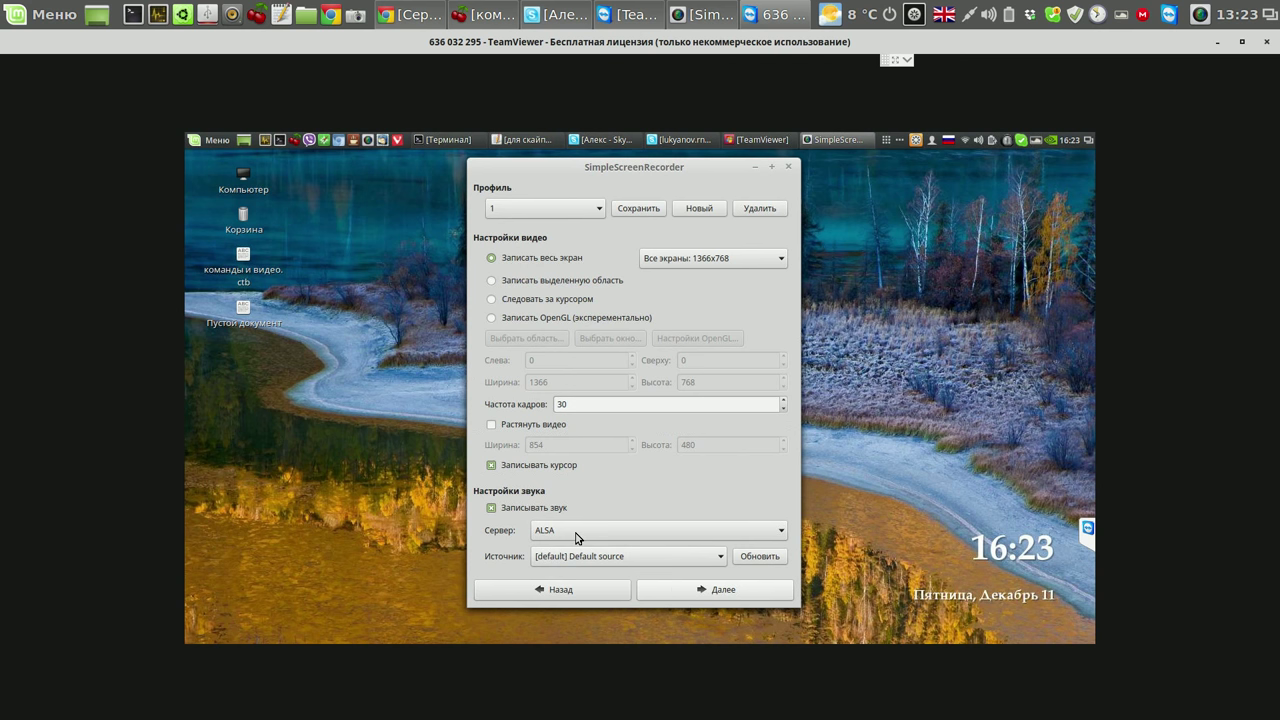
left_click(729, 594)
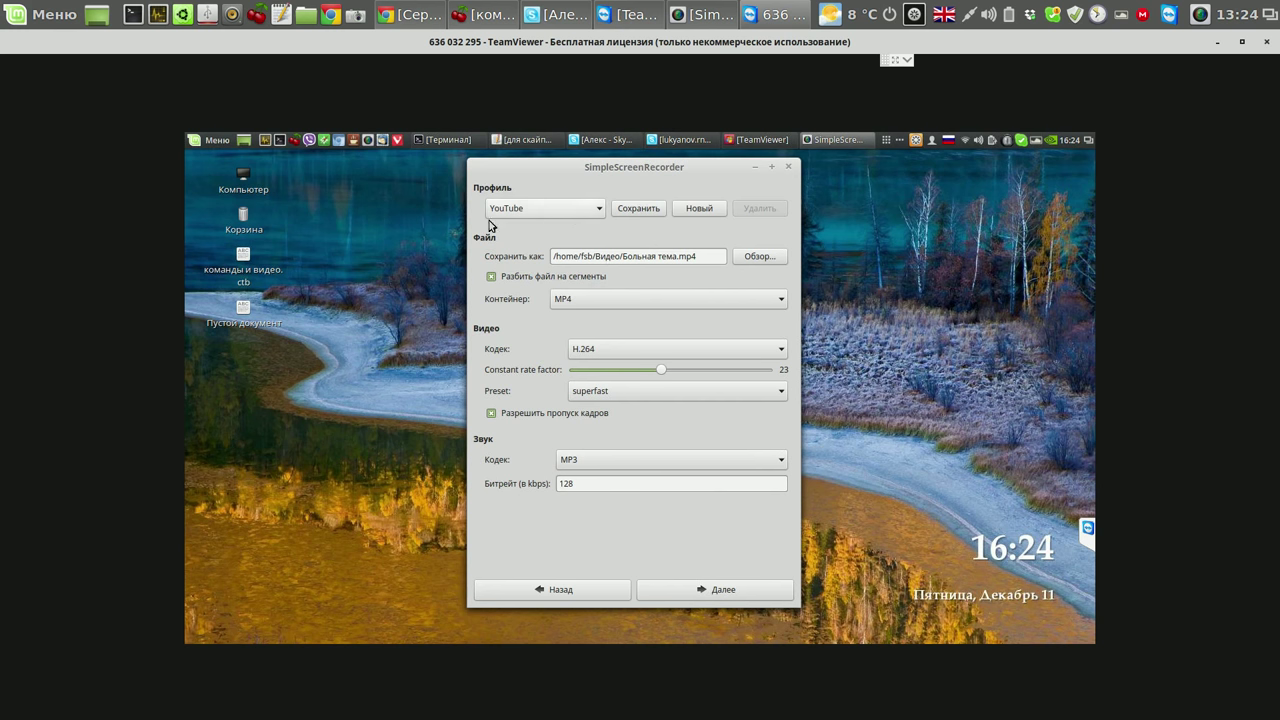
left_click(736, 590)
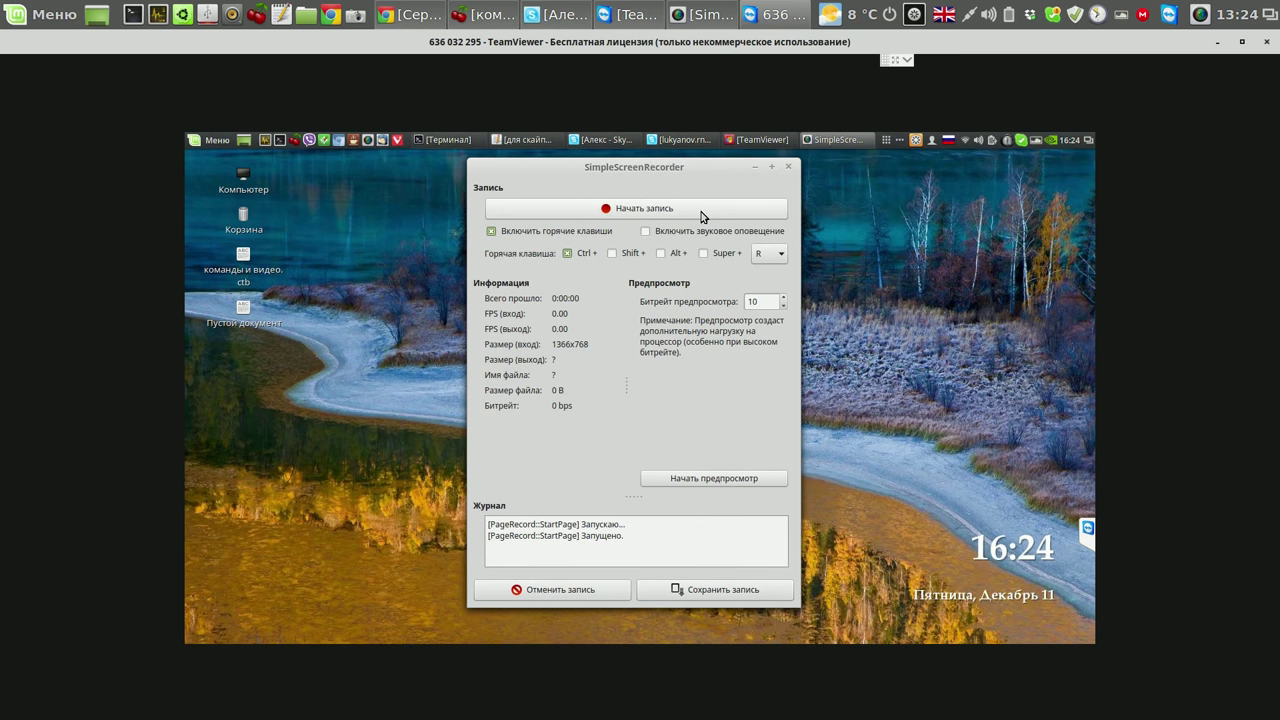
left_click(701, 212)
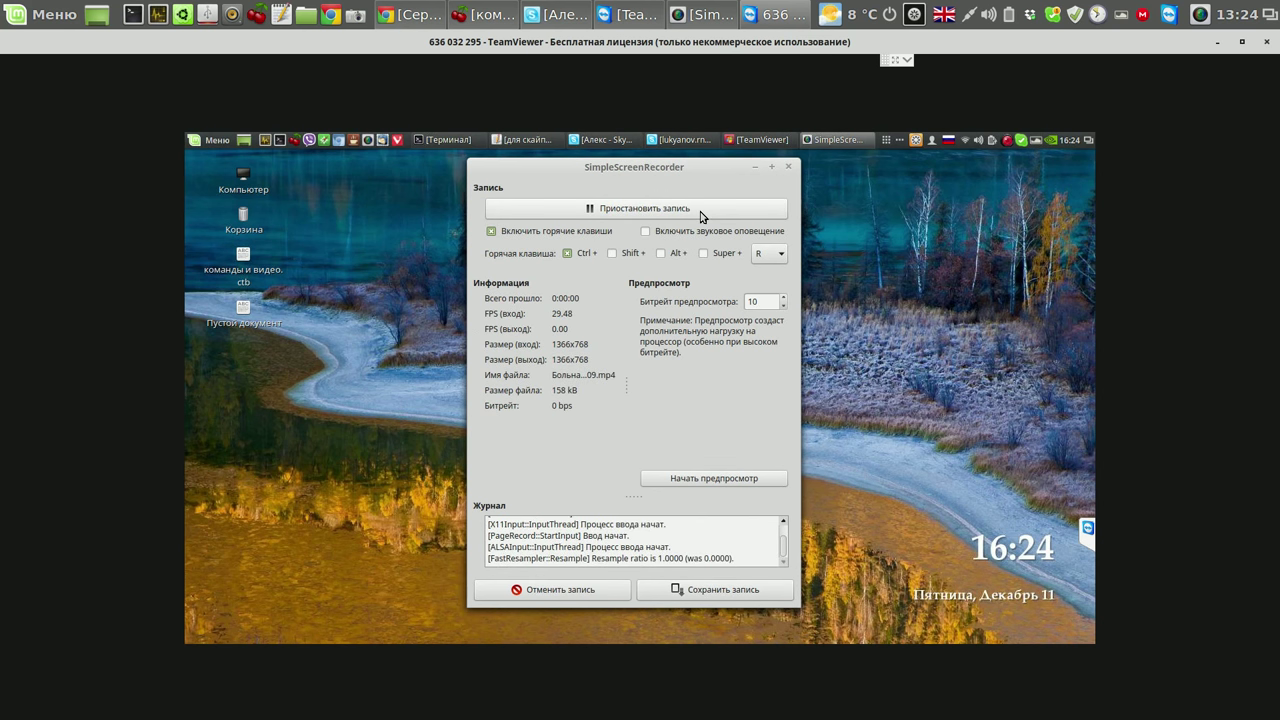
Raise the microphone input volume to about three quarters of its range.
left_click(979, 142)
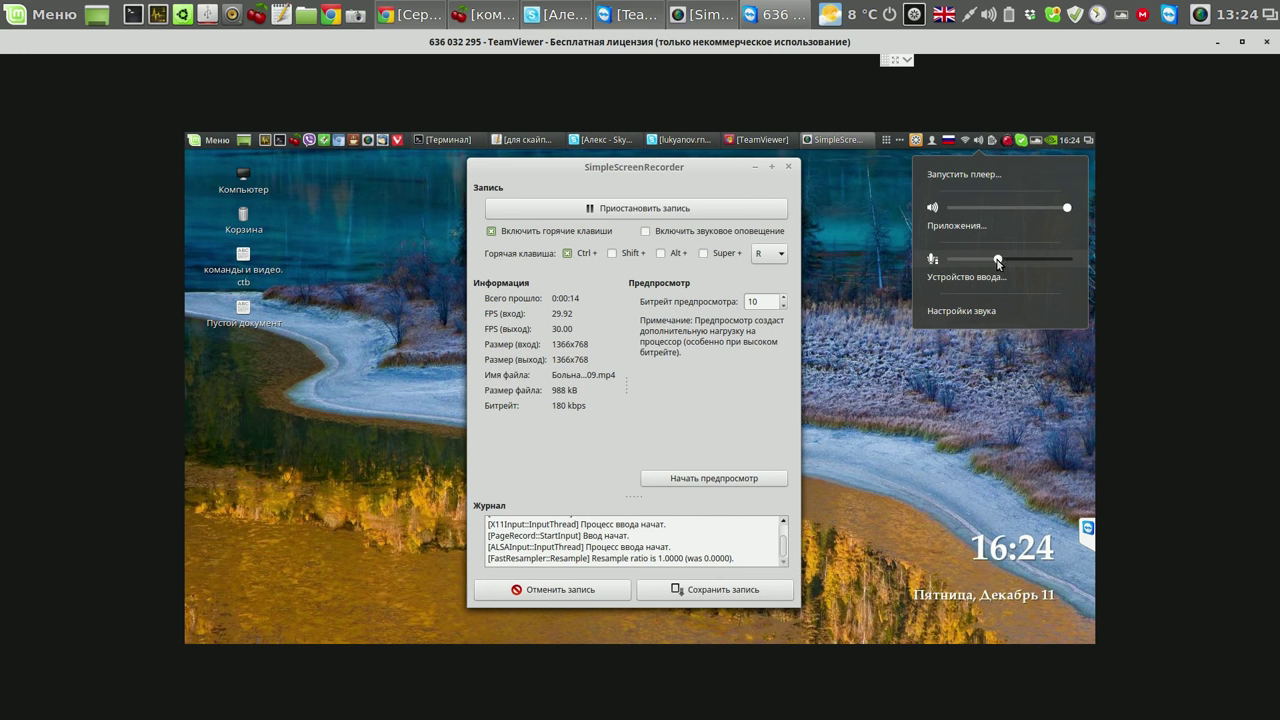
left_click(1007, 259)
left_click_drag(1007, 260, 1042, 261)
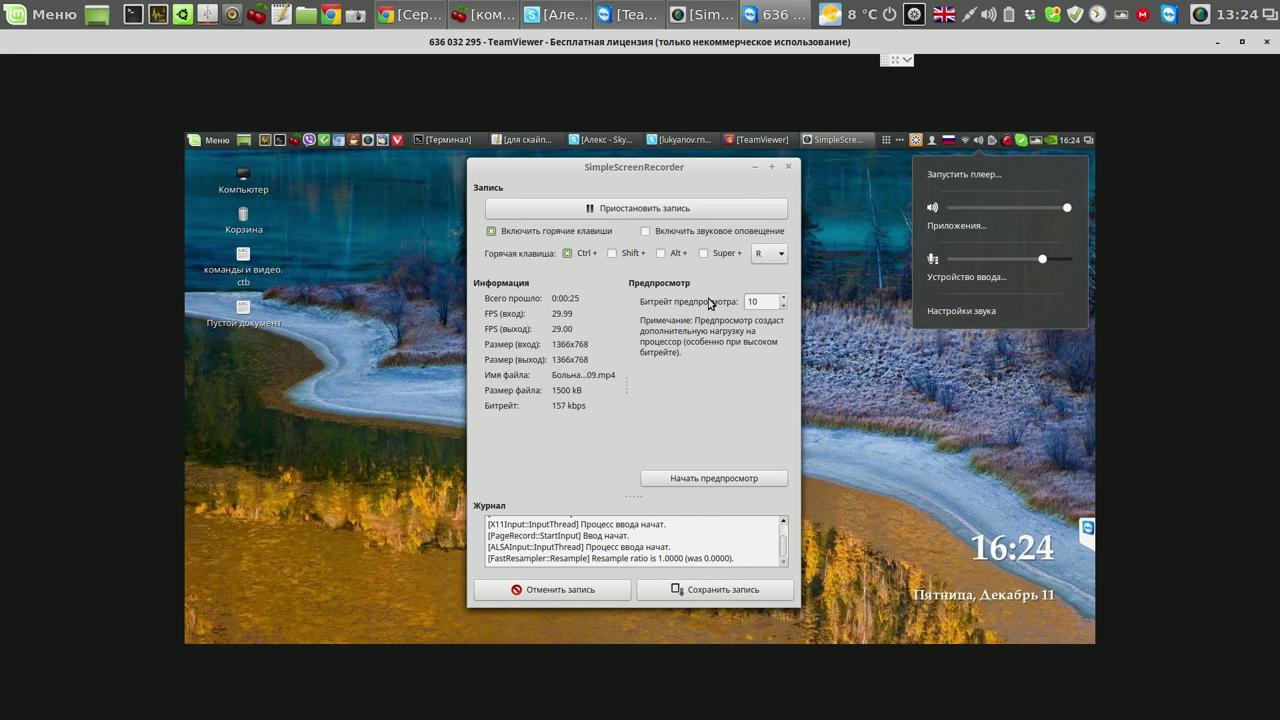
Close the sound settings popup, then pause and save the screen recording.
left_click(678, 213)
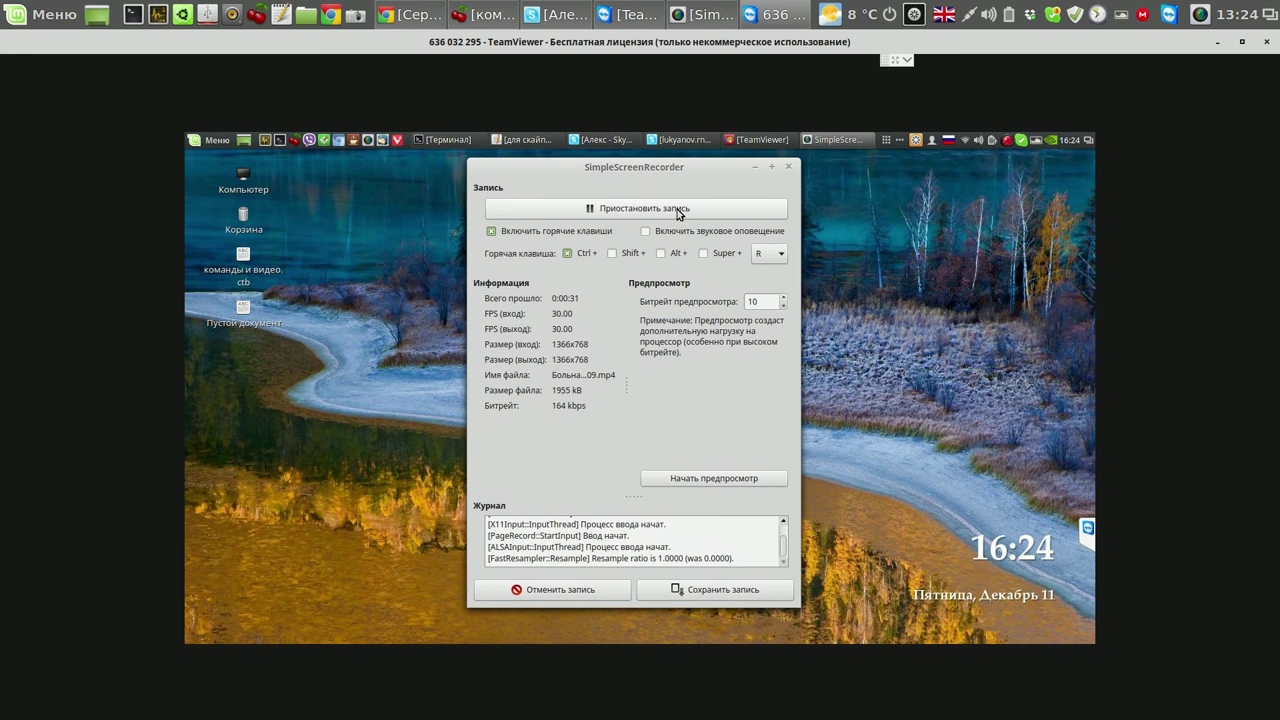
left_click(677, 210)
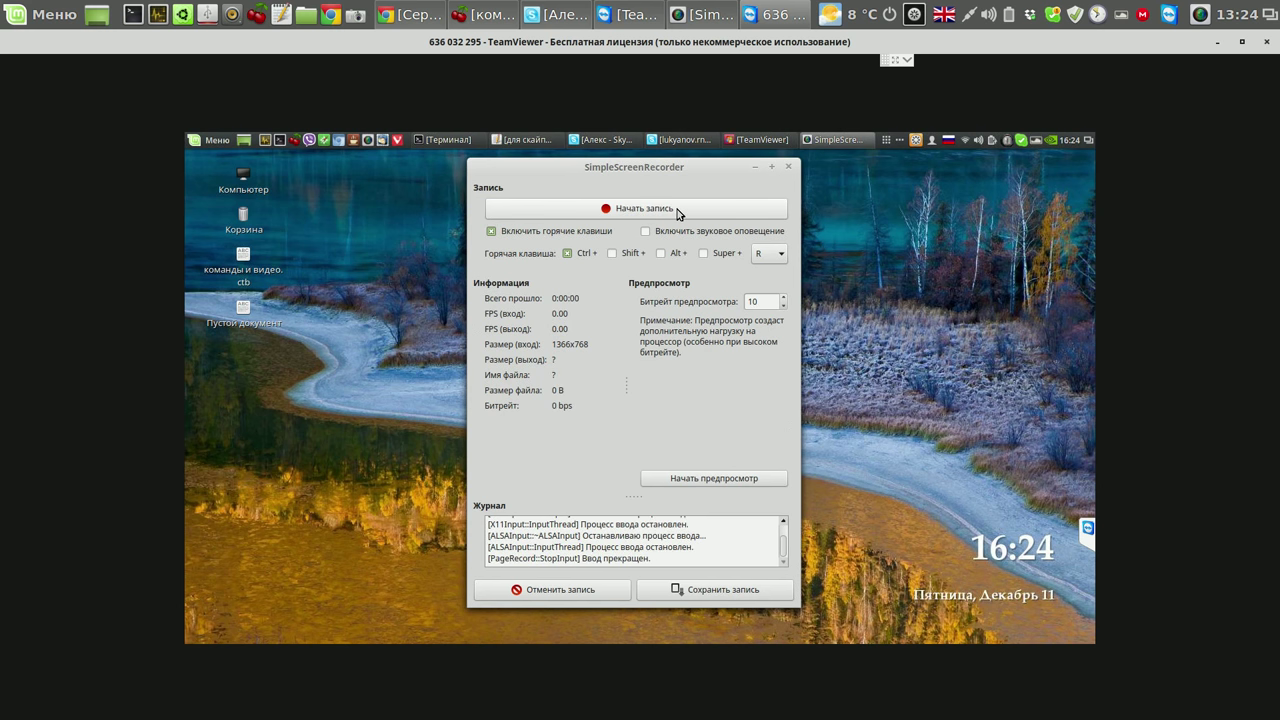
left_click(718, 590)
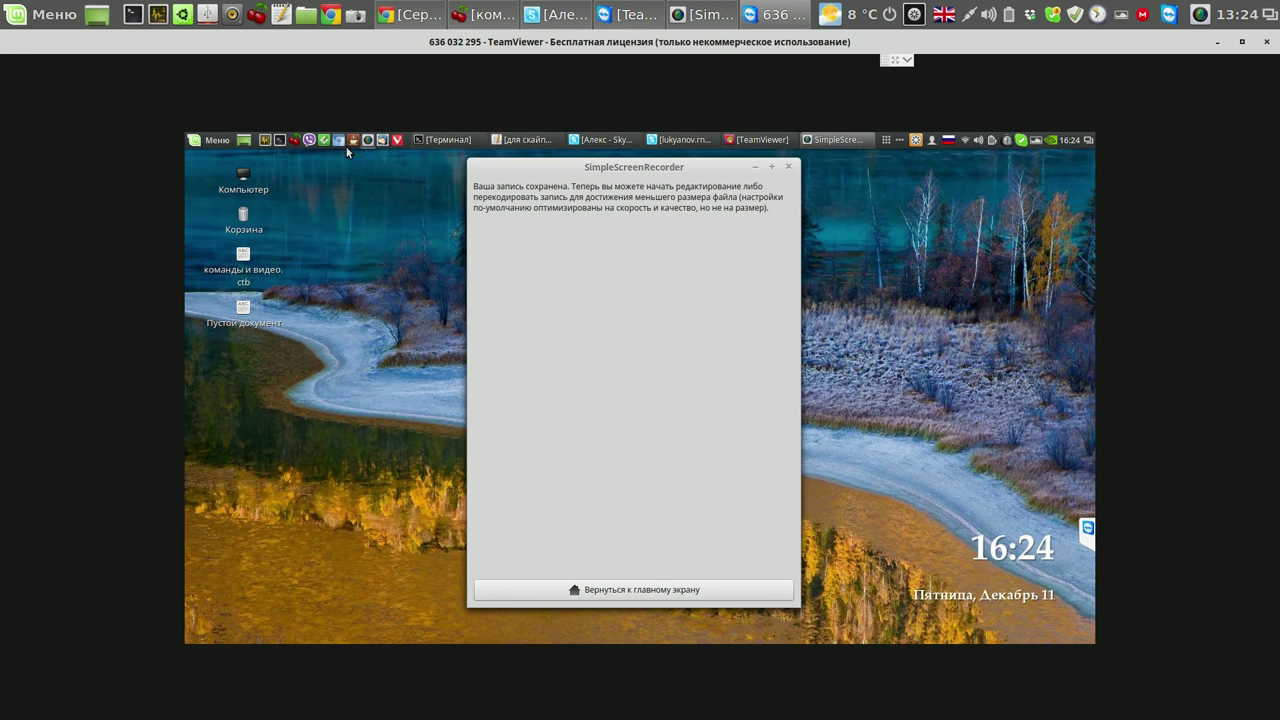
Open the Видео folder inside the home folder in the file manager.
key("super")
key("Down")
key("Down")
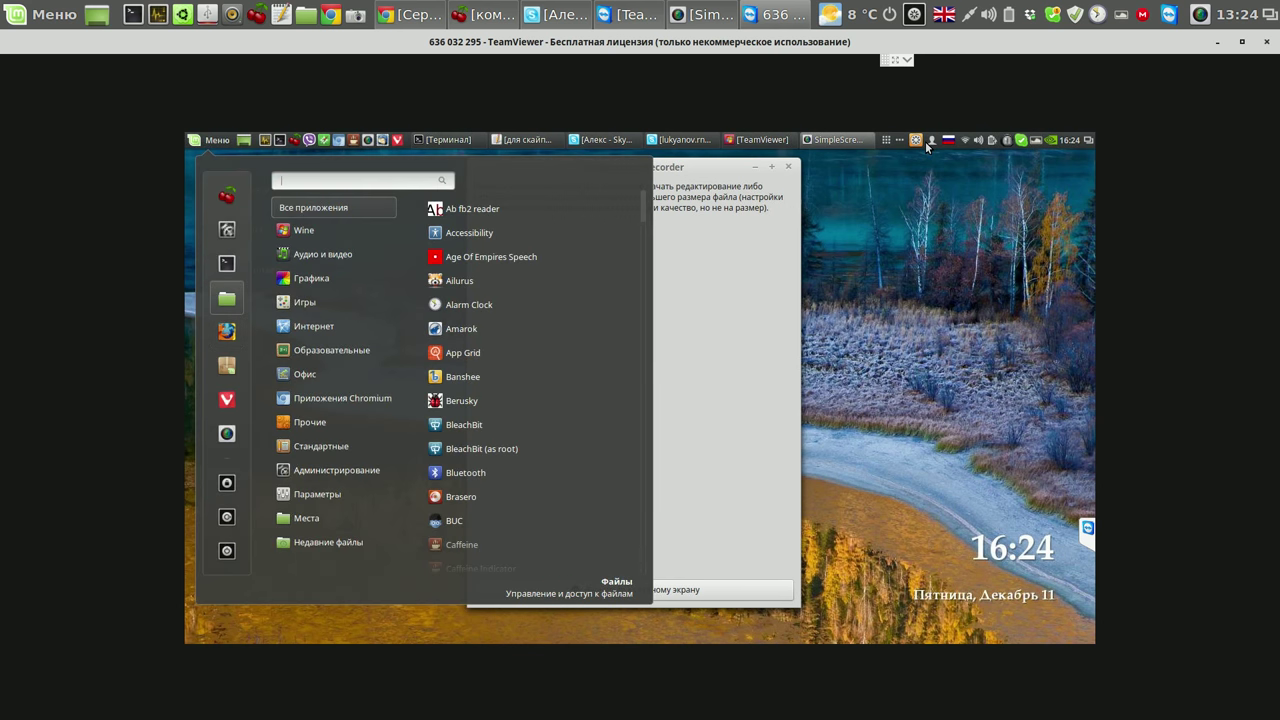
key("Escape")
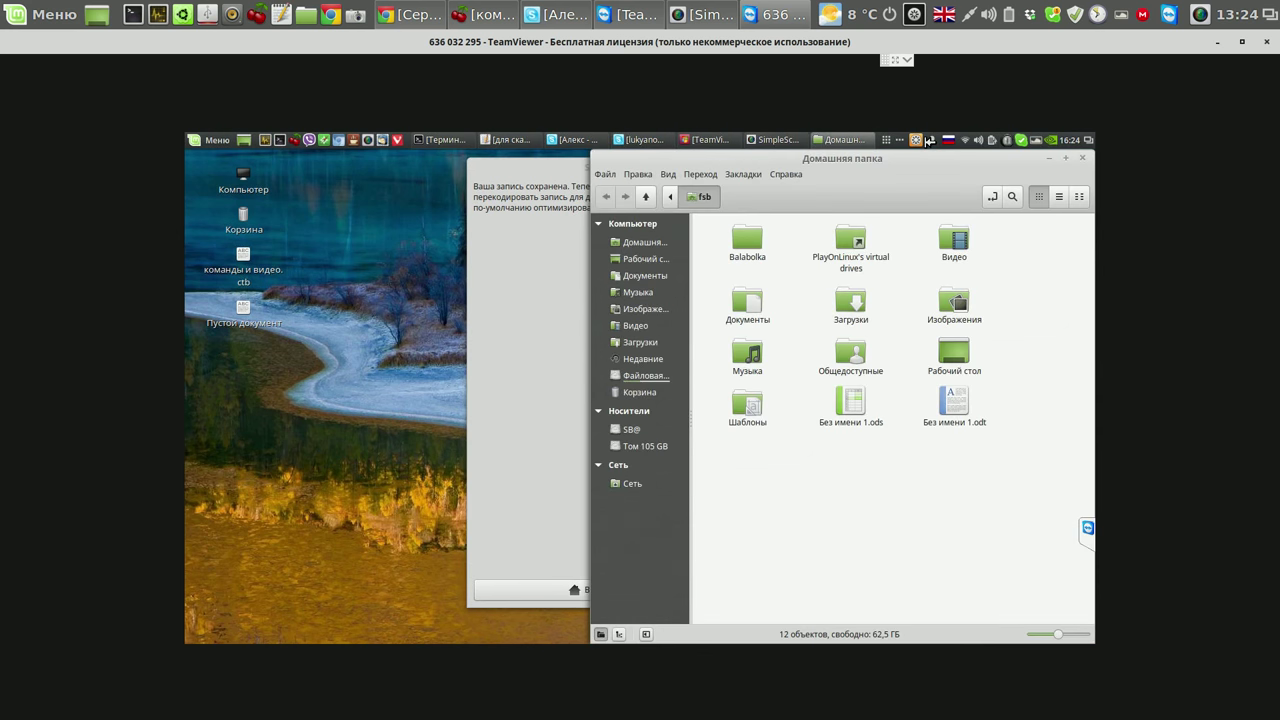
key("Right")
key("Right")
key("Right")
key("Return")
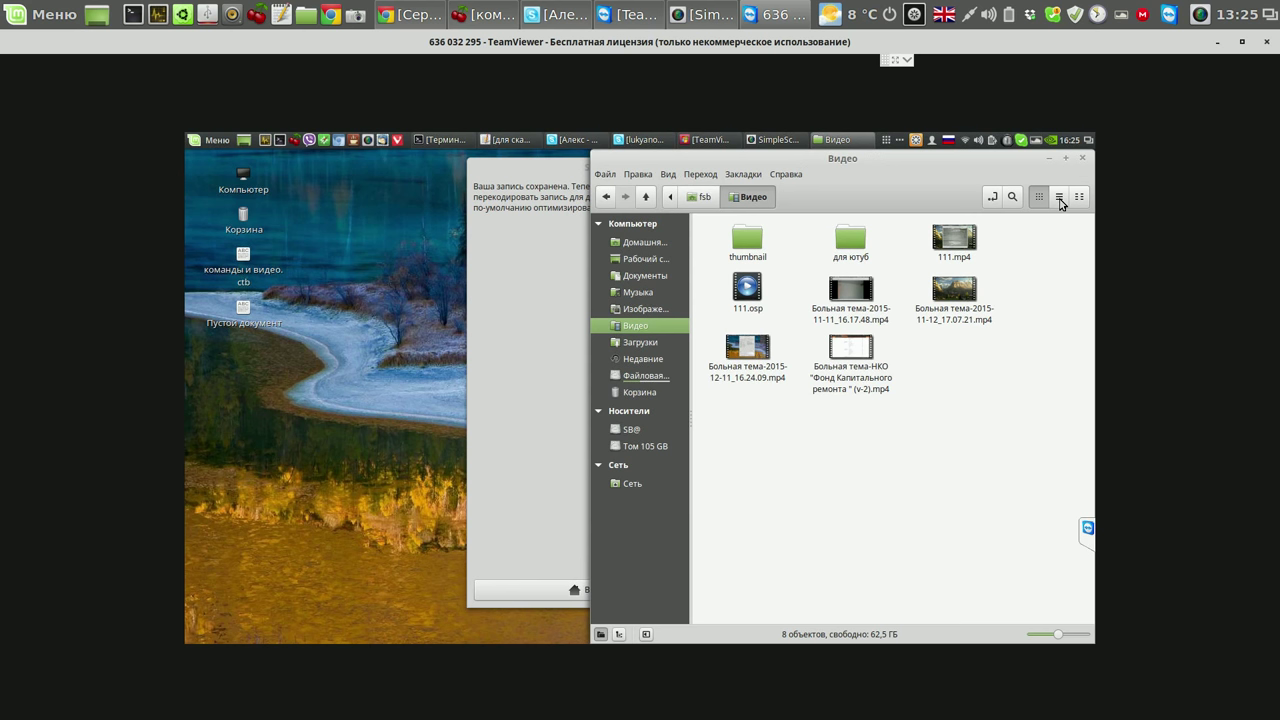
Show the Видео folder as a detailed list sorted by modification date, oldest first.
left_click(1060, 198)
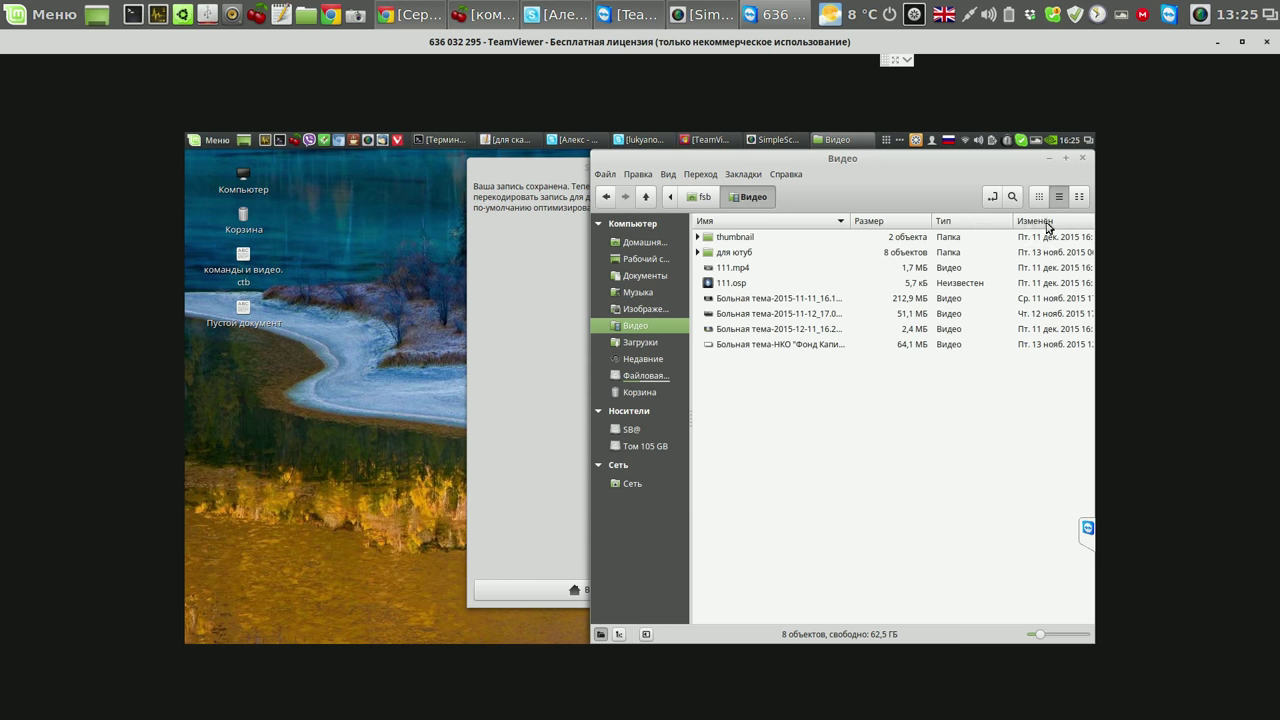
left_click(1046, 223)
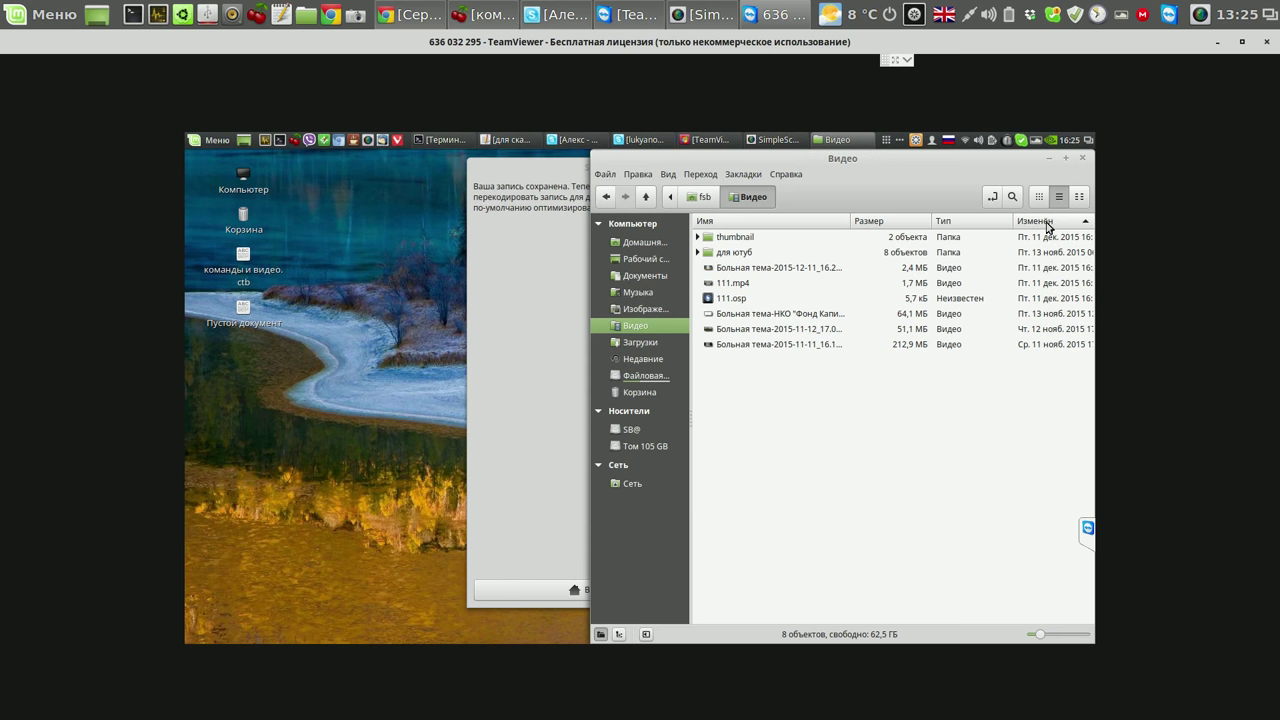
left_click(1046, 223)
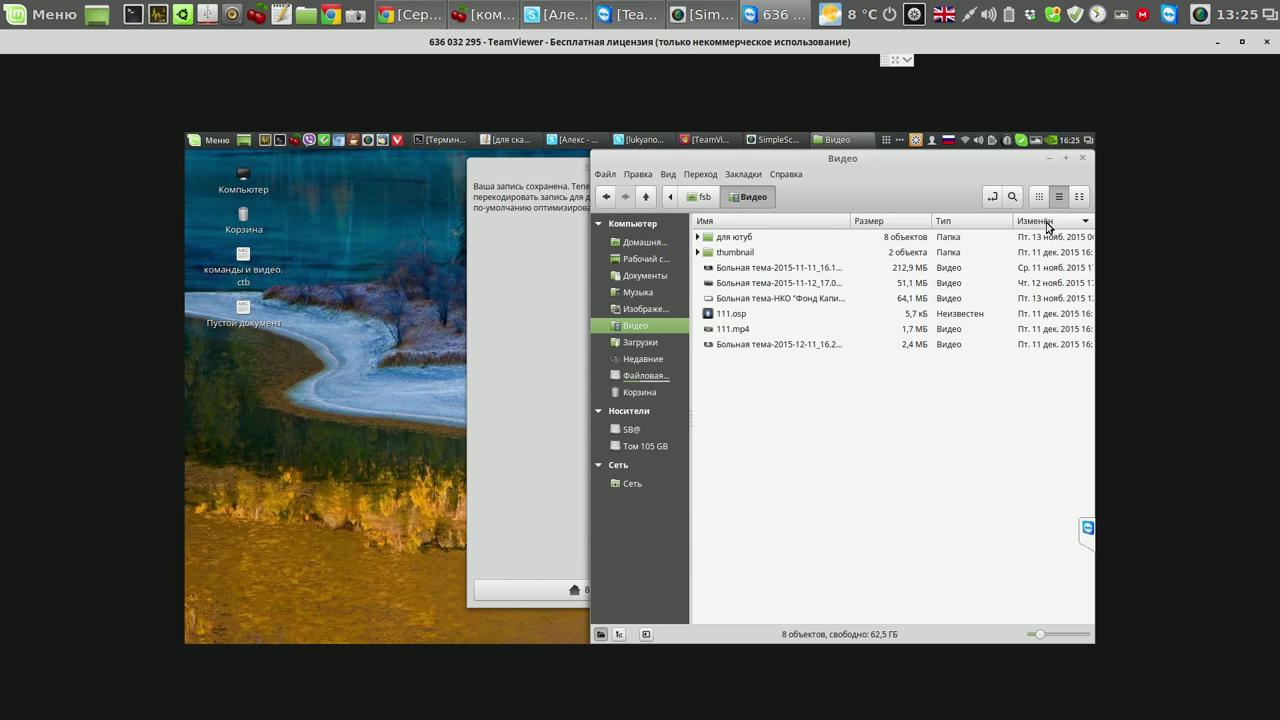
Open the video file 111.mp4 from the Видео folder in the media player.
left_click(738, 334)
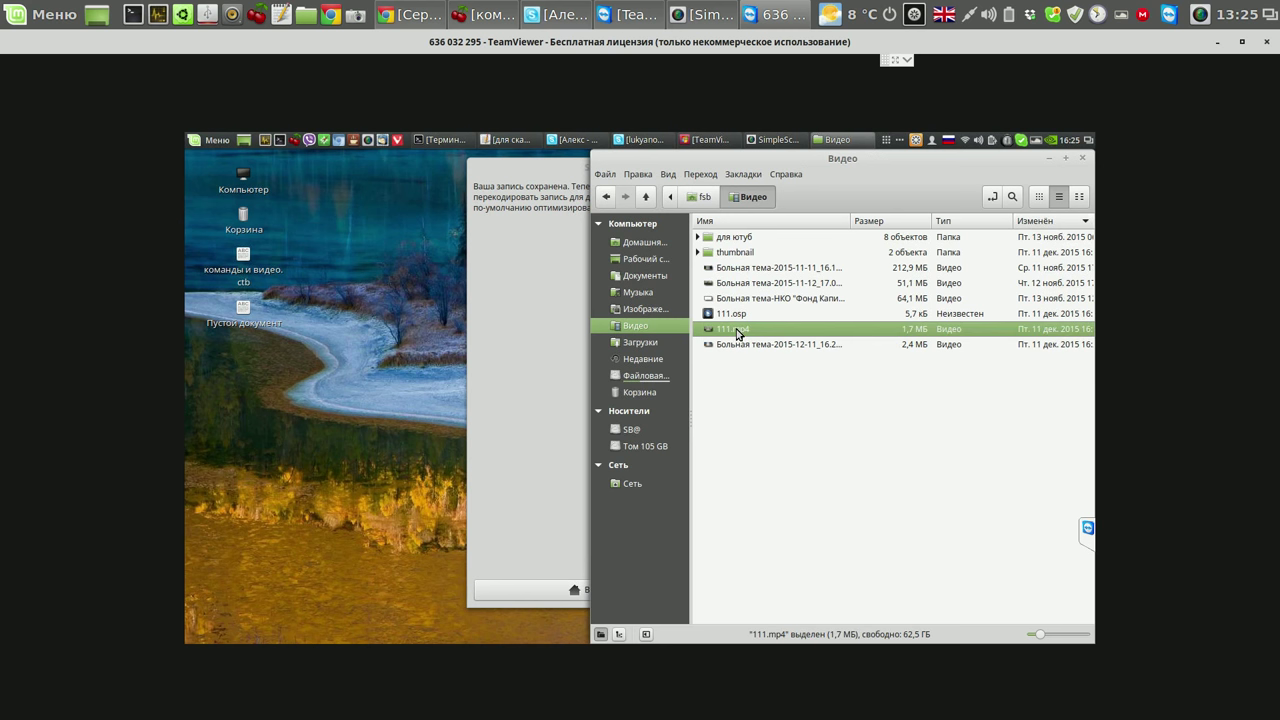
double_click(737, 332)
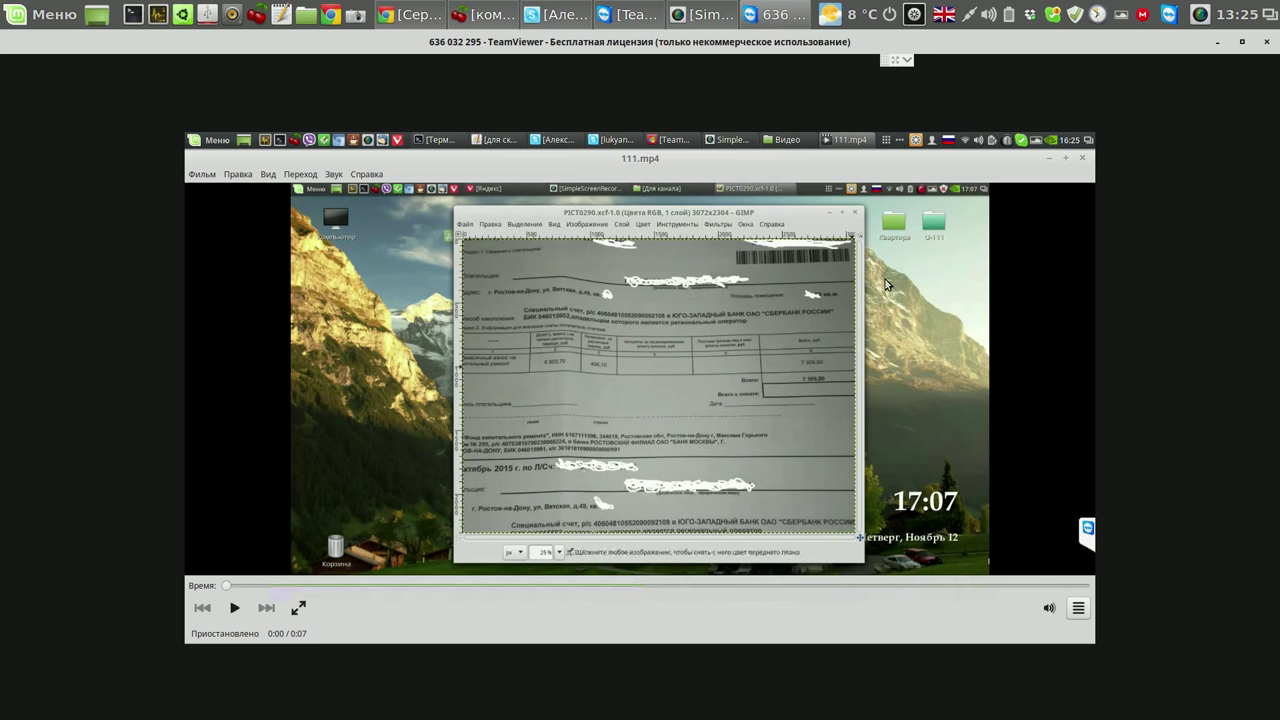
Close 111.mp4 and play the recording Больная тема-2015-12-11_16.24.09.mp4 from the Видео folder, closing the player after viewing.
left_click(1082, 160)
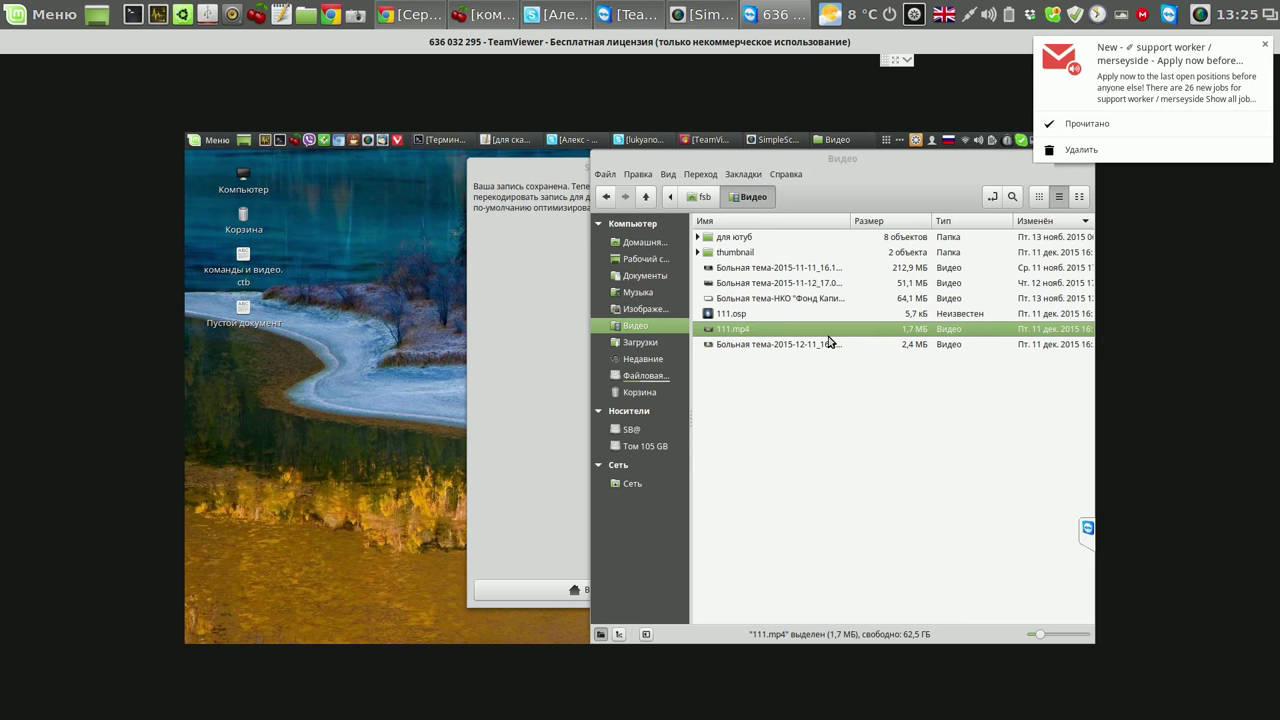
left_click(828, 341)
double_click(828, 338)
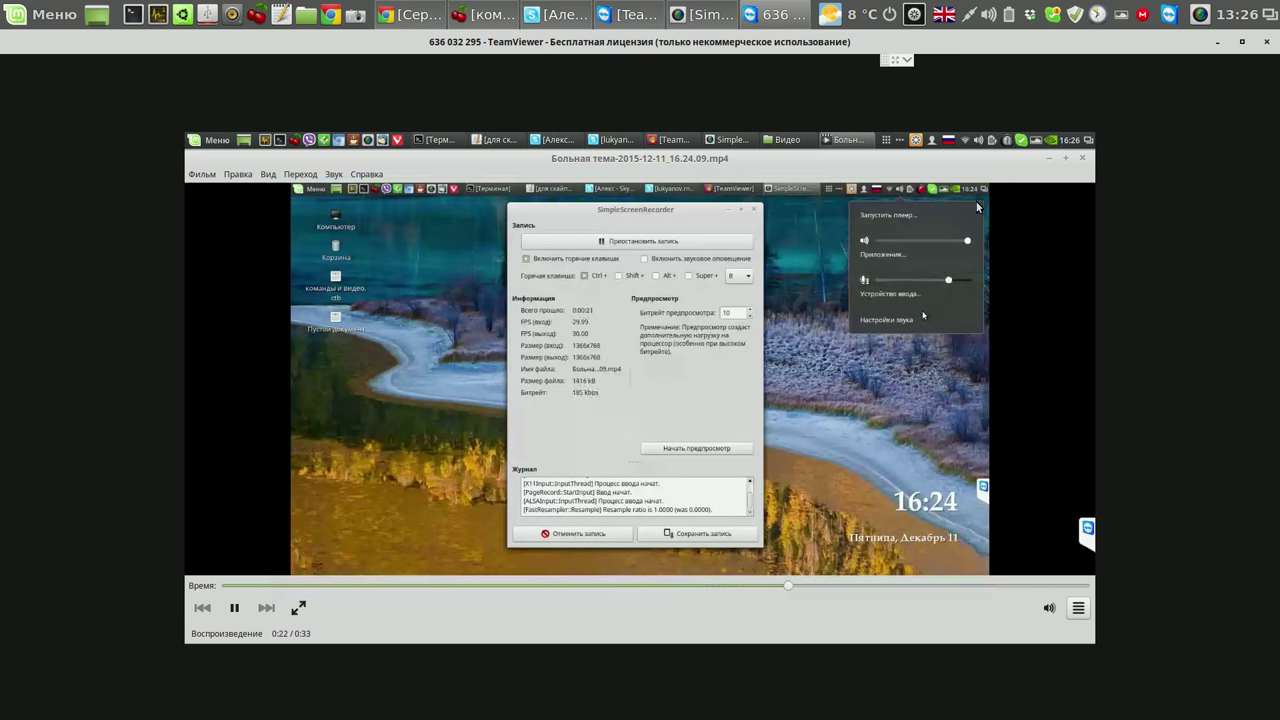
left_click(1084, 160)
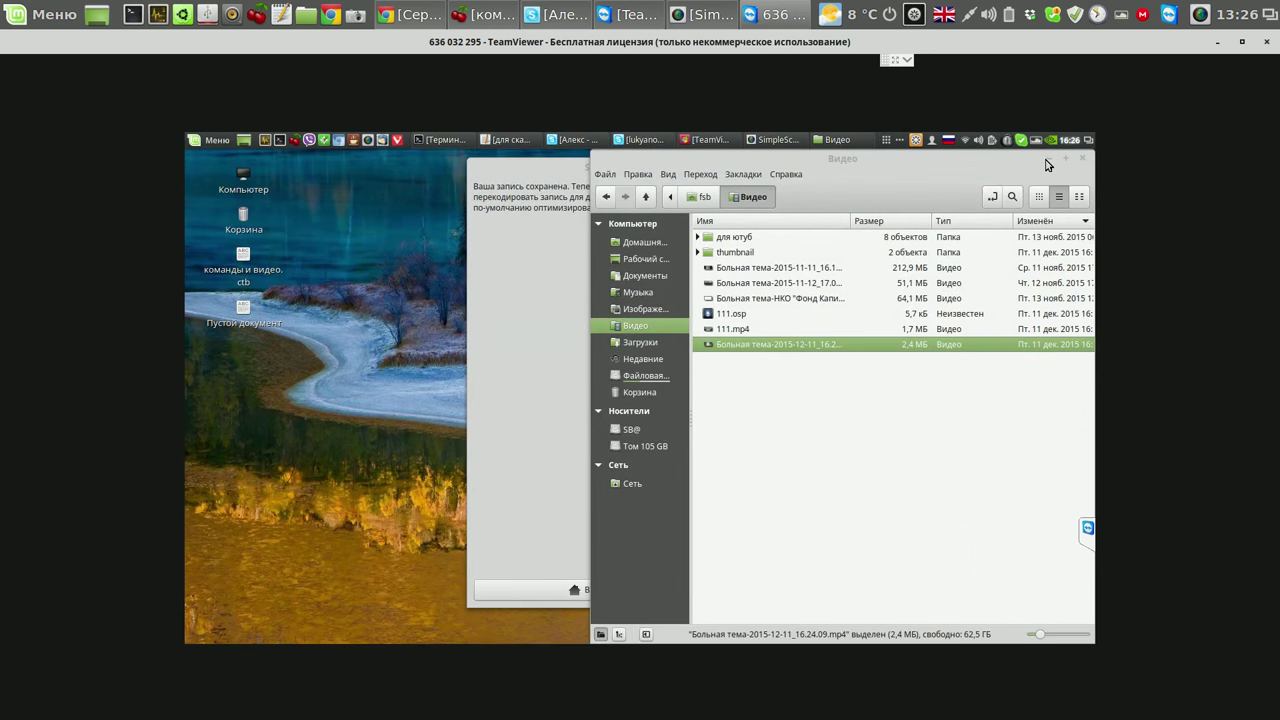
Minimize the Видео folder window and bring SimpleScreenRecorder from the saved-recording page through its settings to the recording page.
left_click(1048, 161)
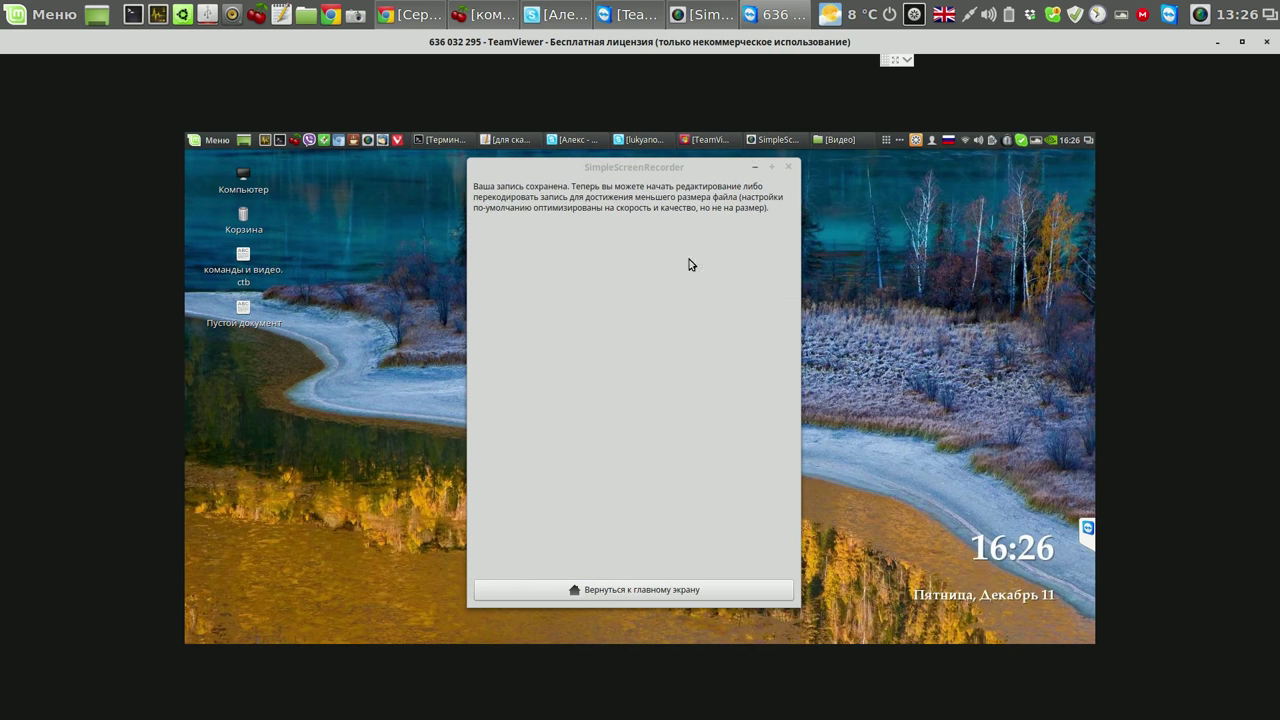
left_click(662, 596)
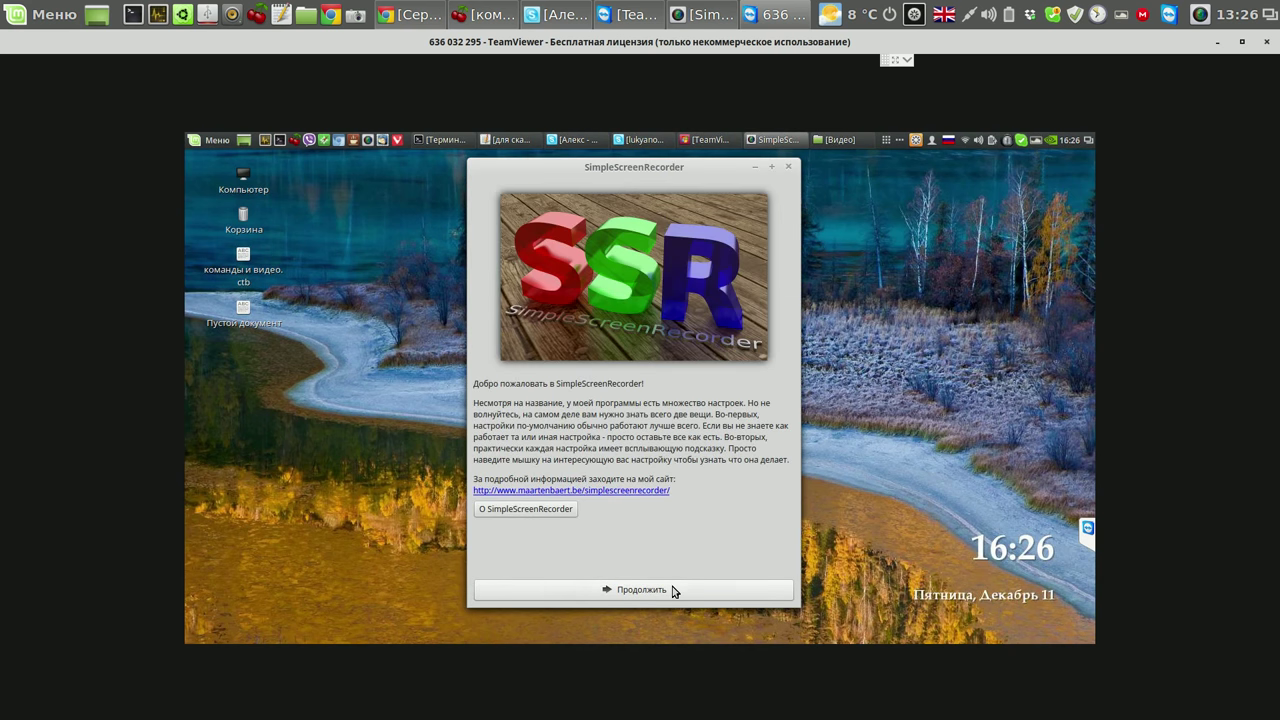
left_click(674, 591)
left_click(674, 591)
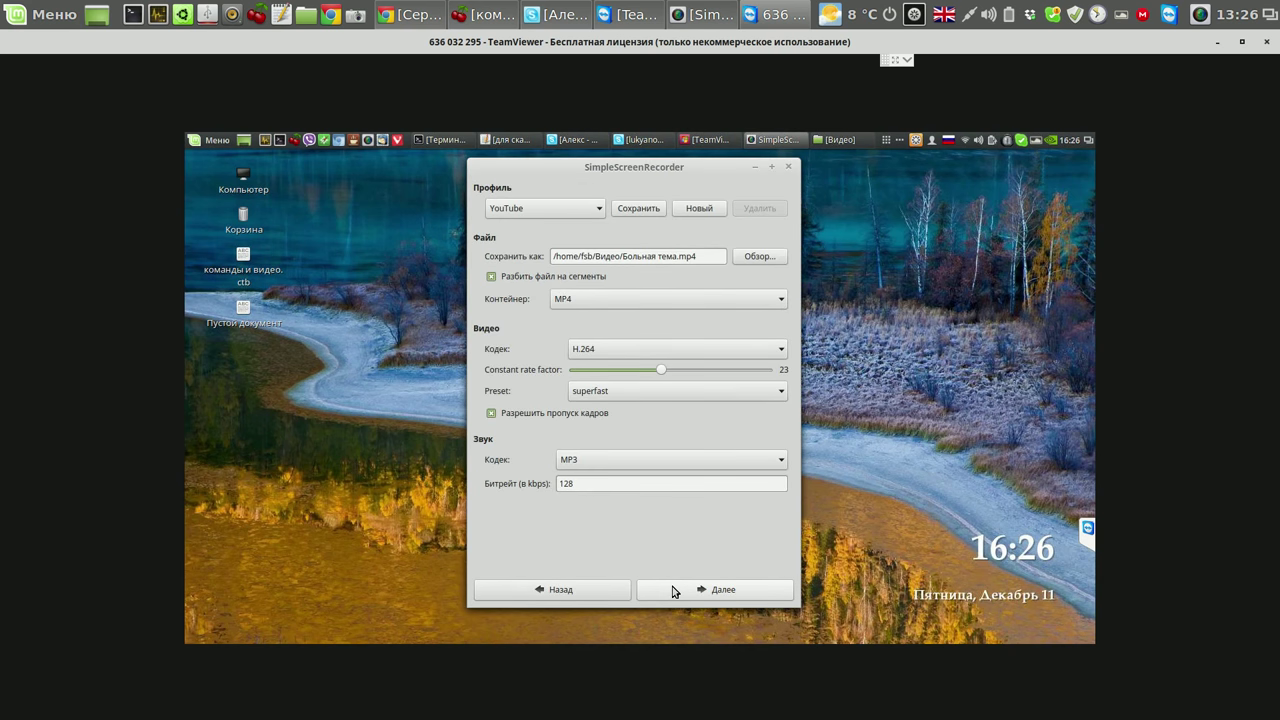
left_click(674, 591)
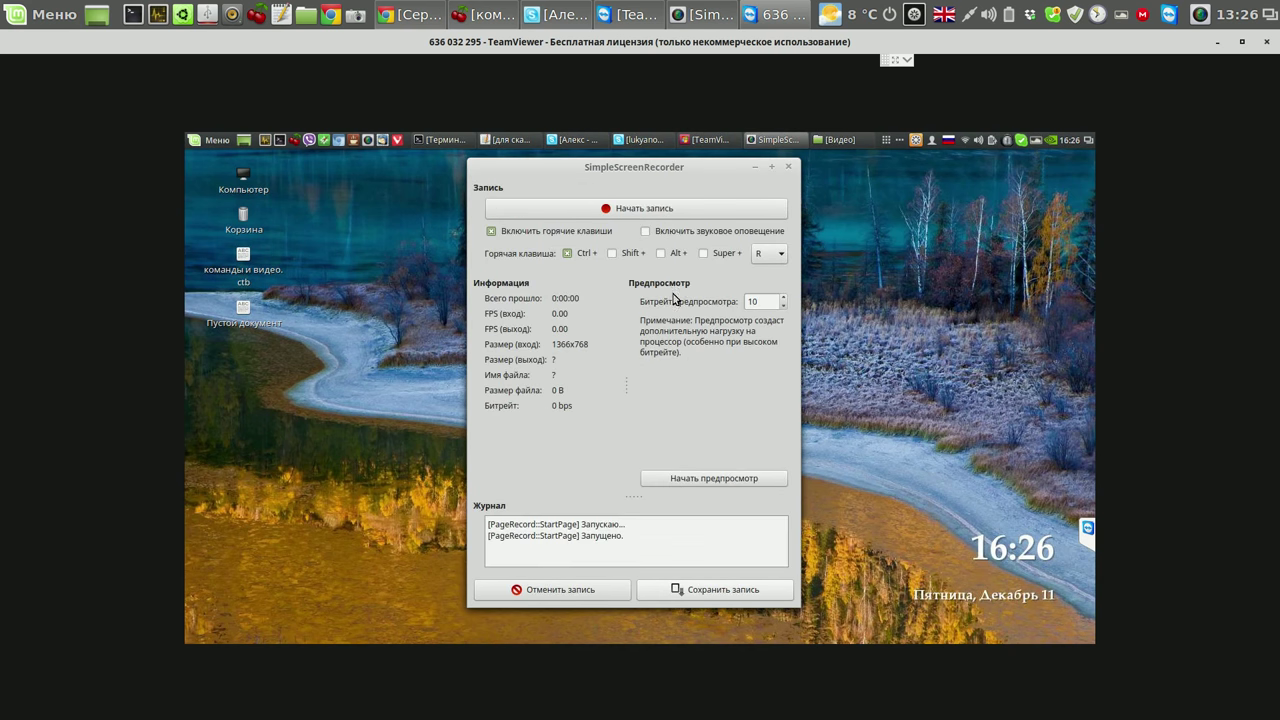
Go back to the output settings, set the output file to 333.mp4 in the Видео folder, and continue to the recording page.
left_click(580, 592)
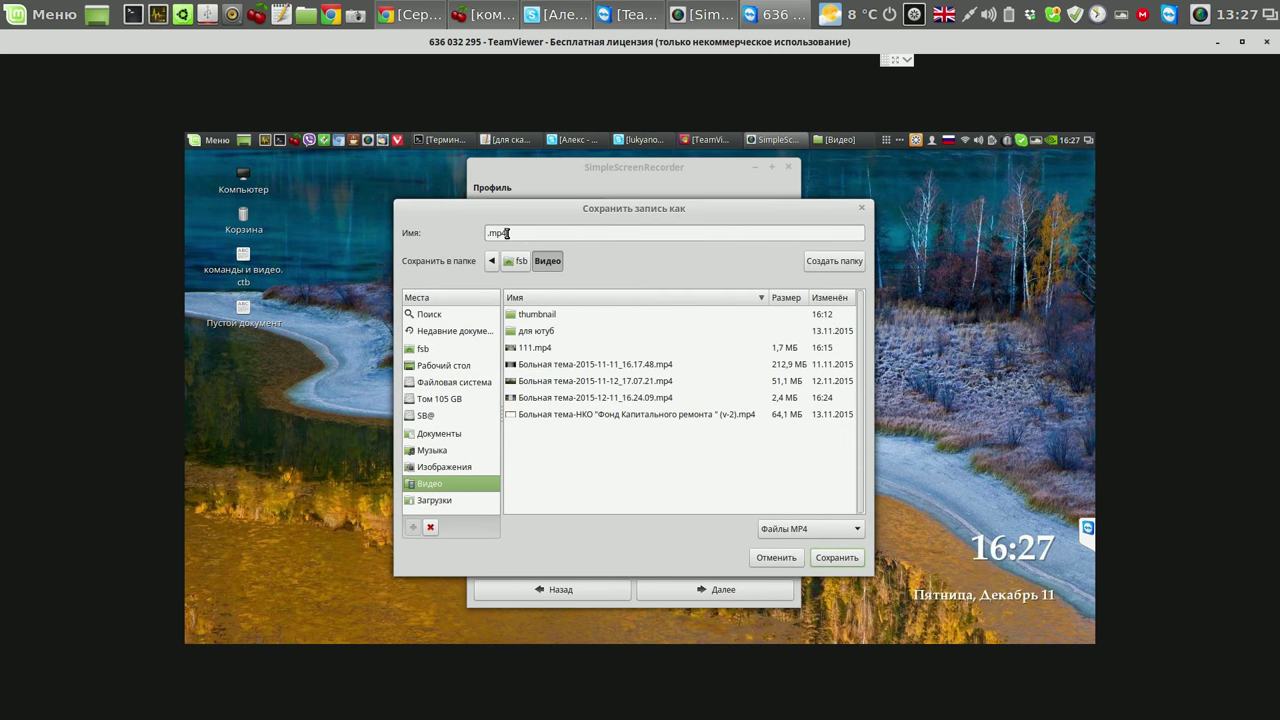
triple_click(530, 238)
key("Home")
type("333")
left_click(838, 560)
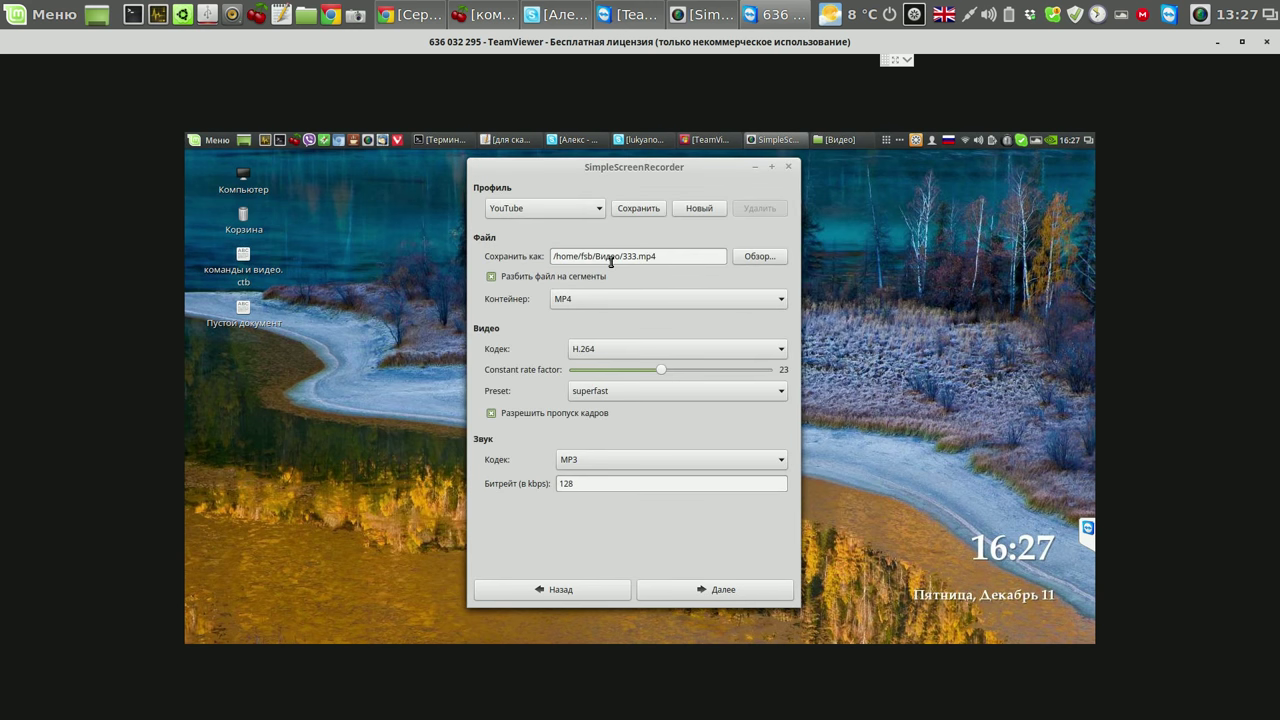
left_click(724, 592)
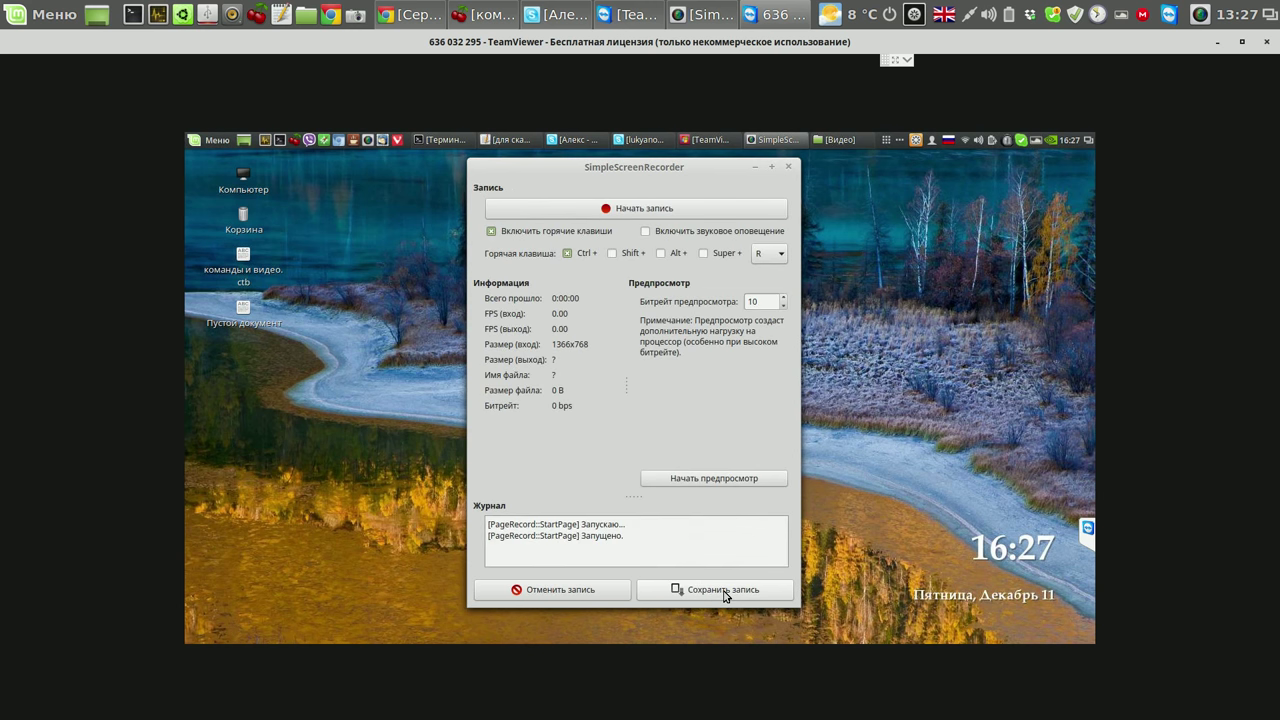
Start the screen recording and lower the microphone input level to about two thirds while it runs.
left_click(687, 210)
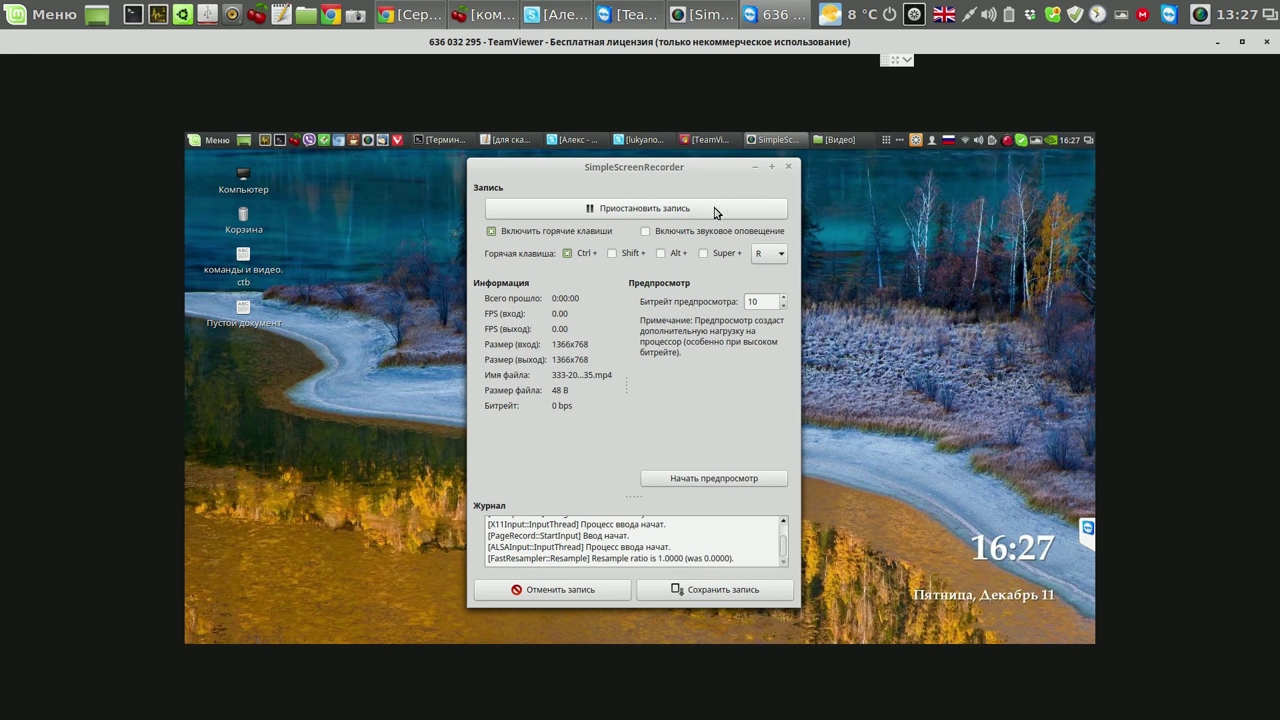
left_click(979, 141)
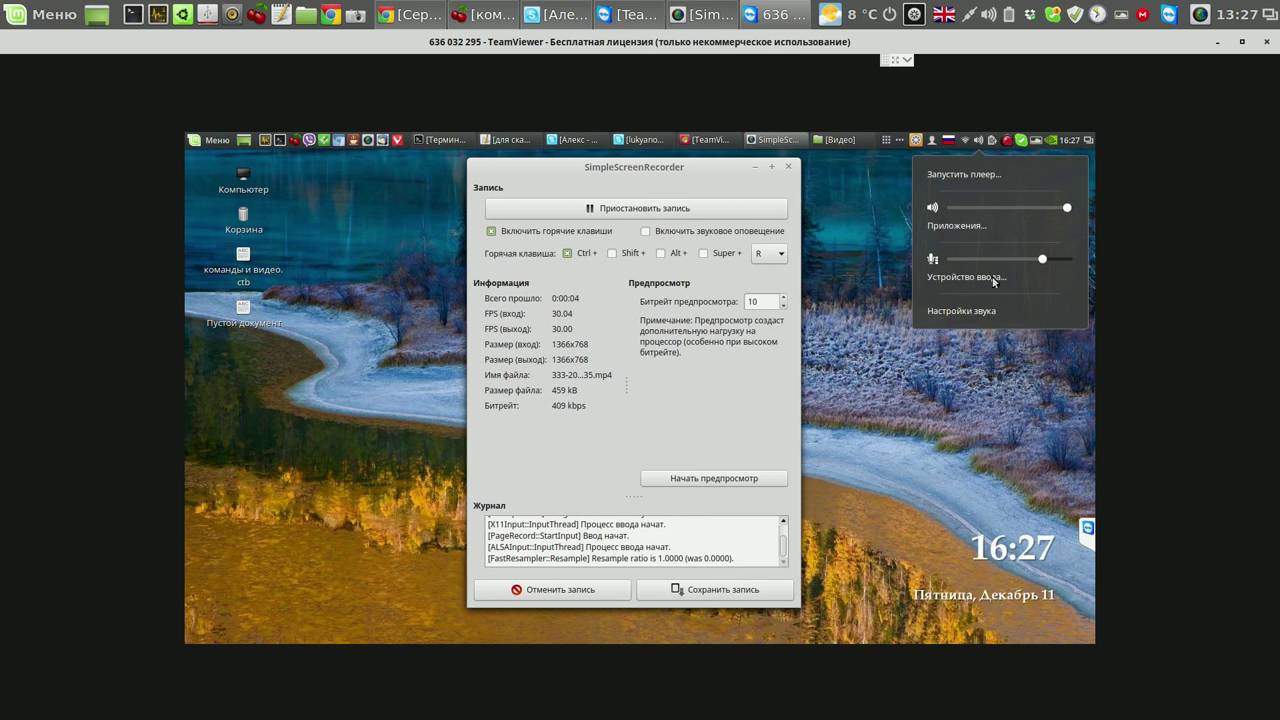
left_click_drag(1009, 260, 1001, 264)
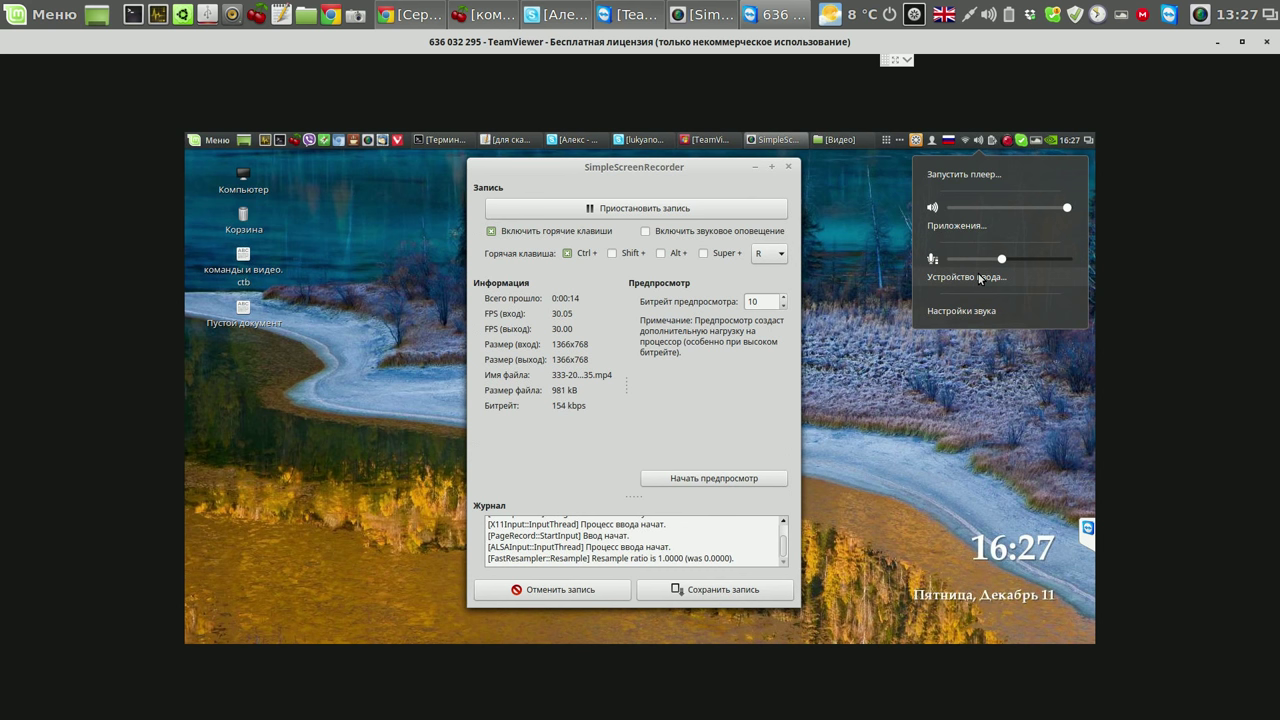
mouse_move(1004, 262)
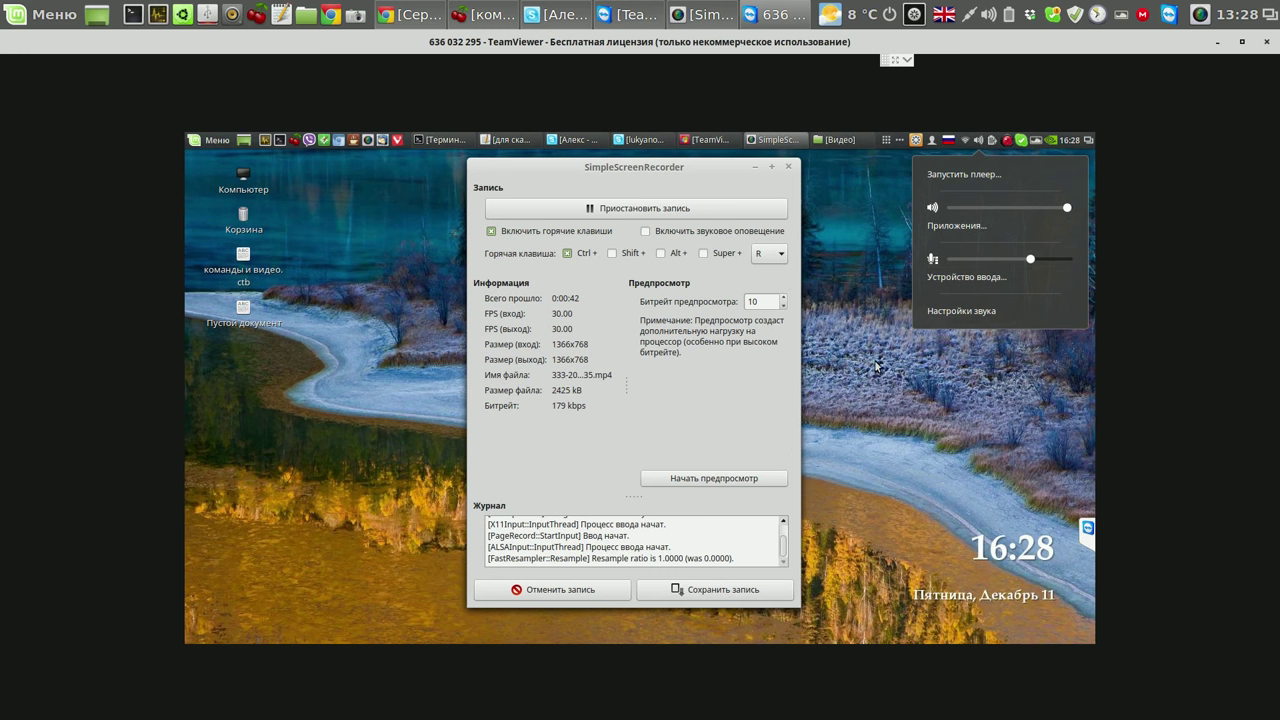
Close the sound popup, pause the recording, and save it.
left_click(700, 214)
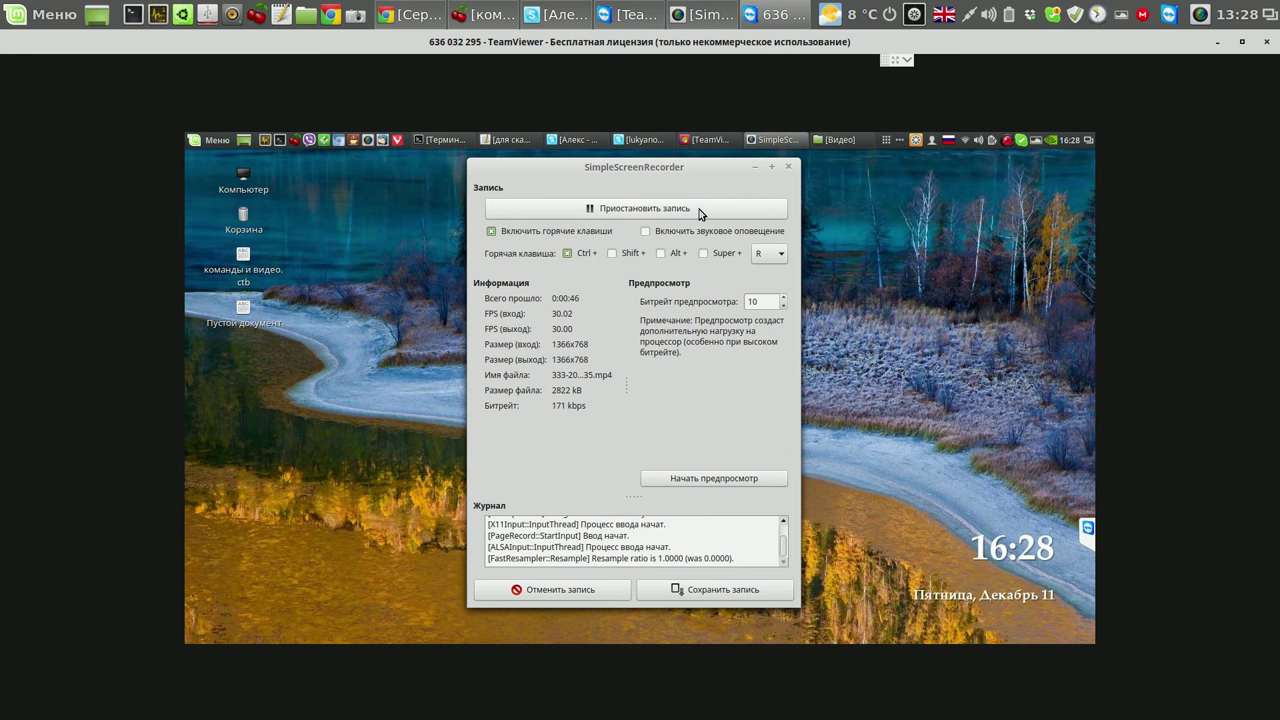
left_click(700, 214)
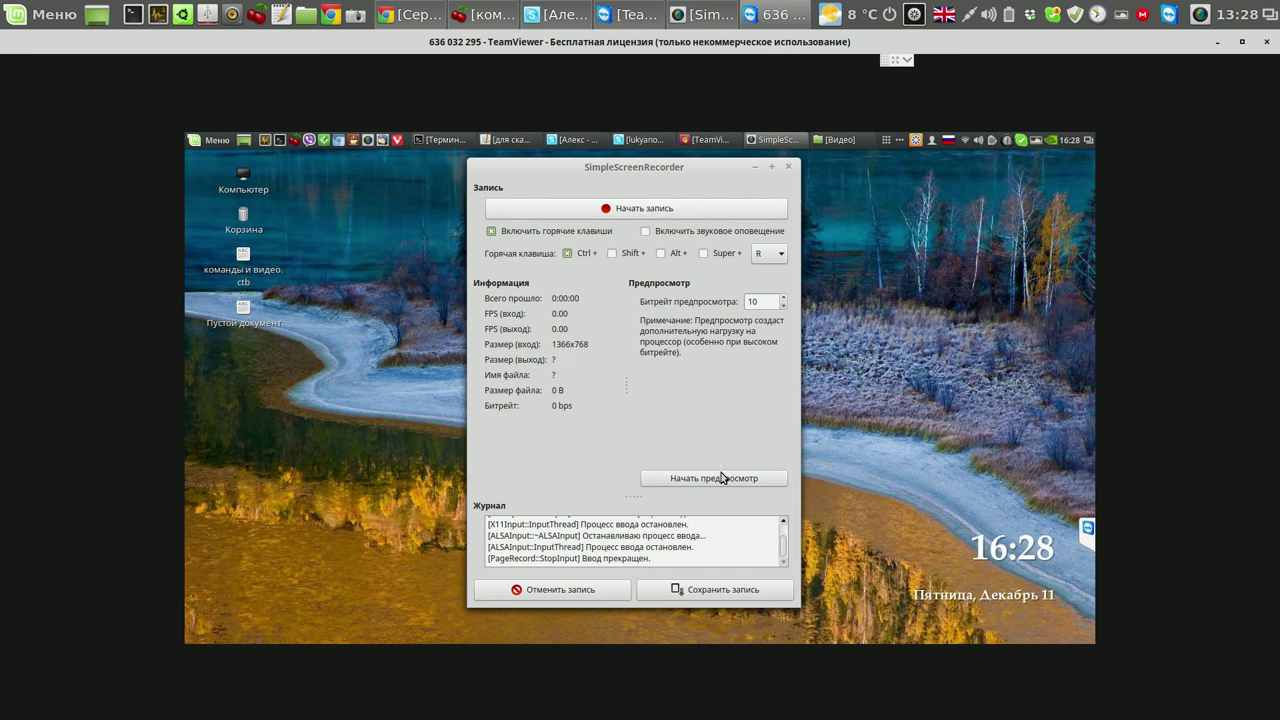
left_click(721, 592)
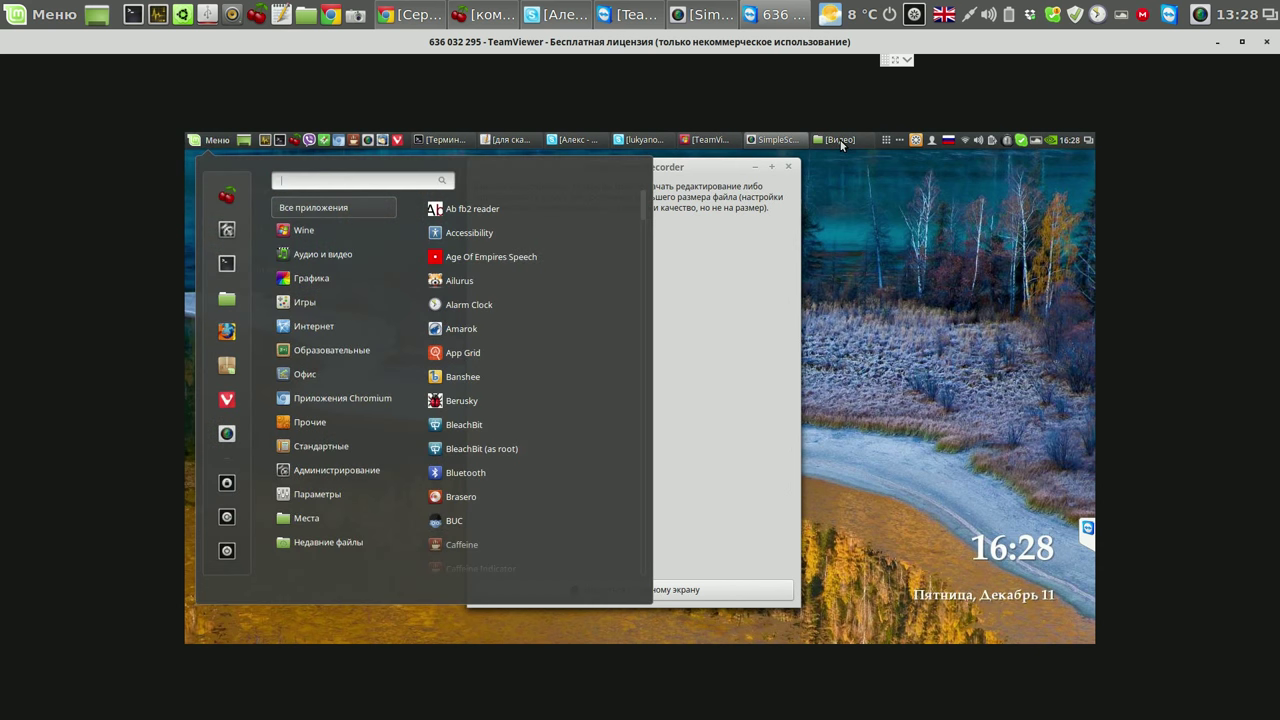
left_click(840, 140)
left_click(840, 140)
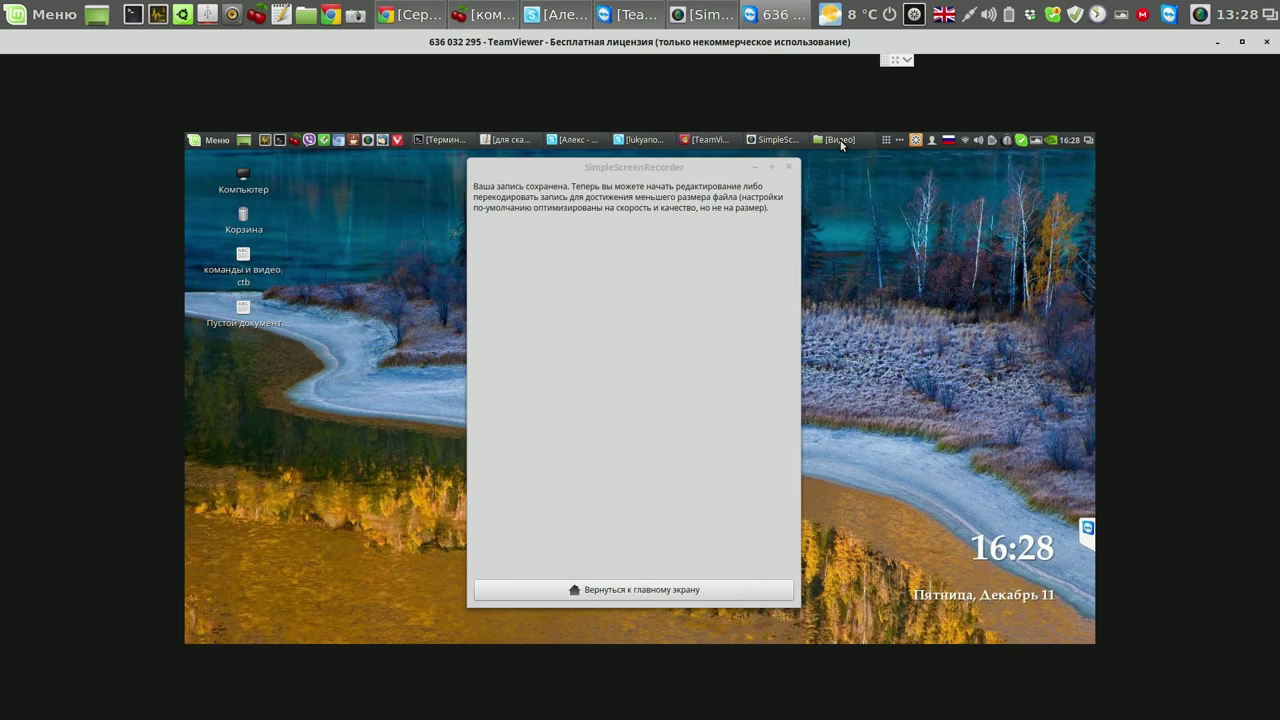
left_click(840, 141)
left_click(840, 141)
left_click(840, 141)
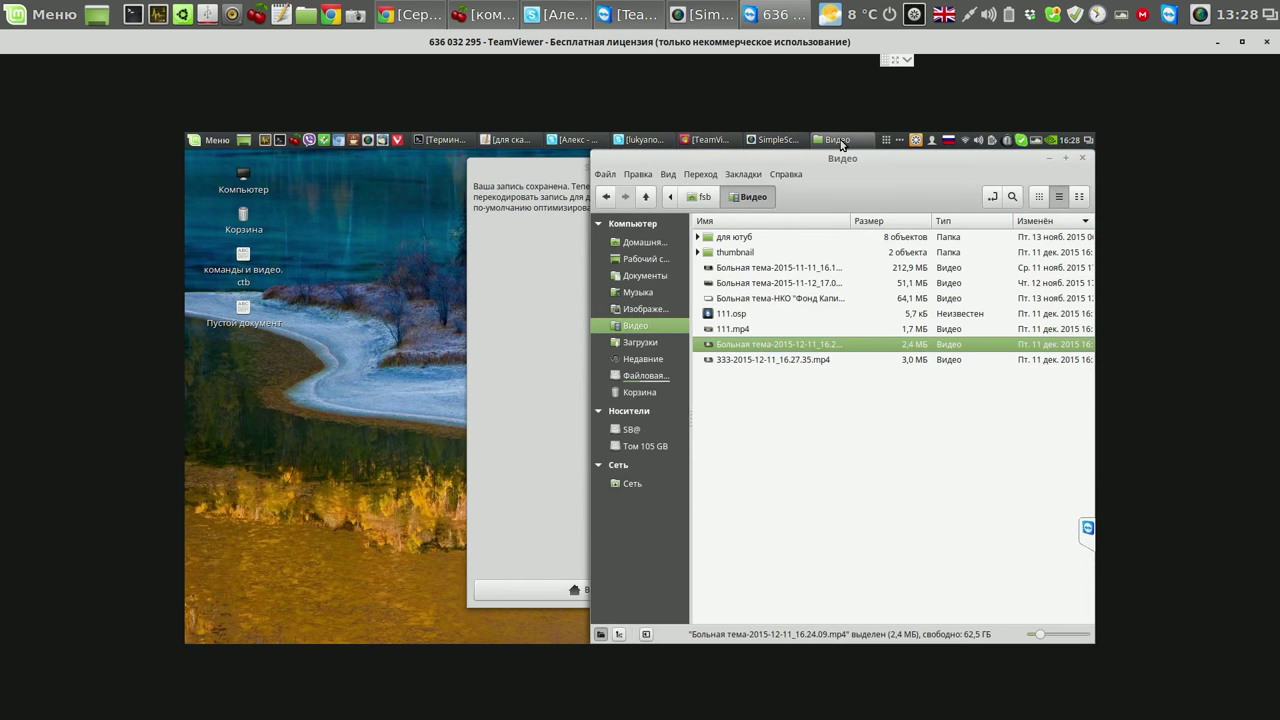
key("Down")
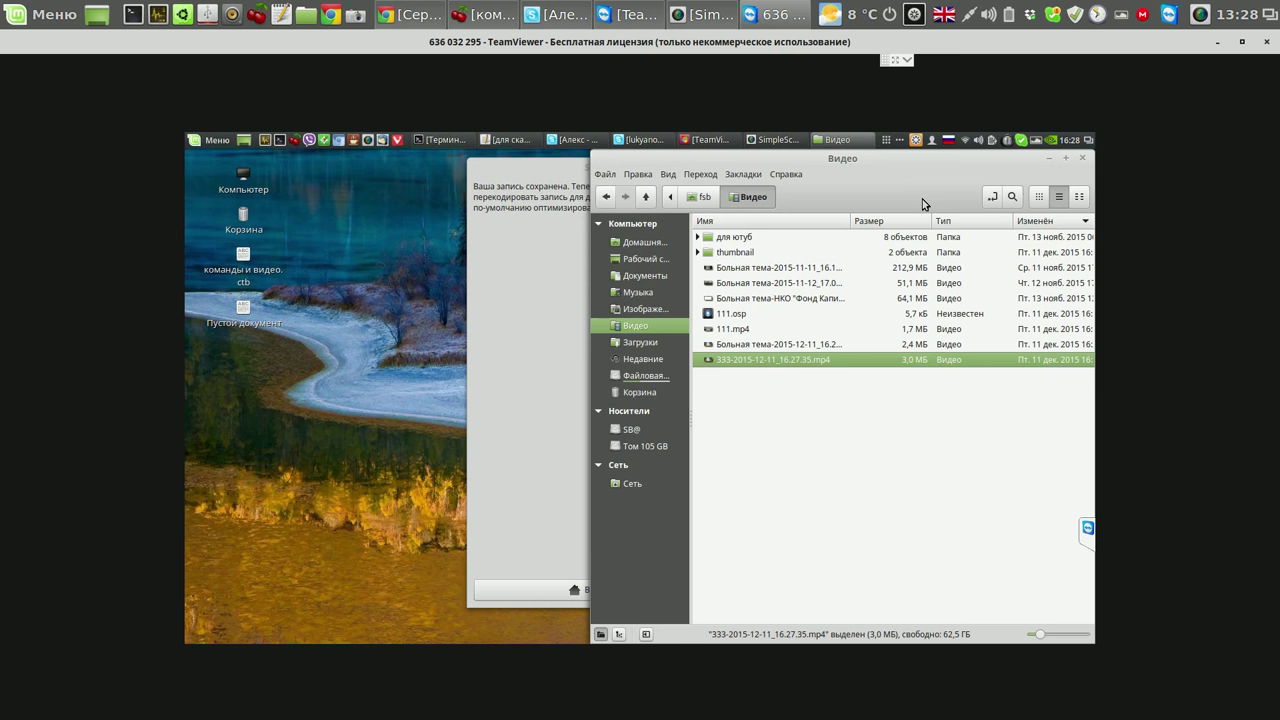
key("Return")
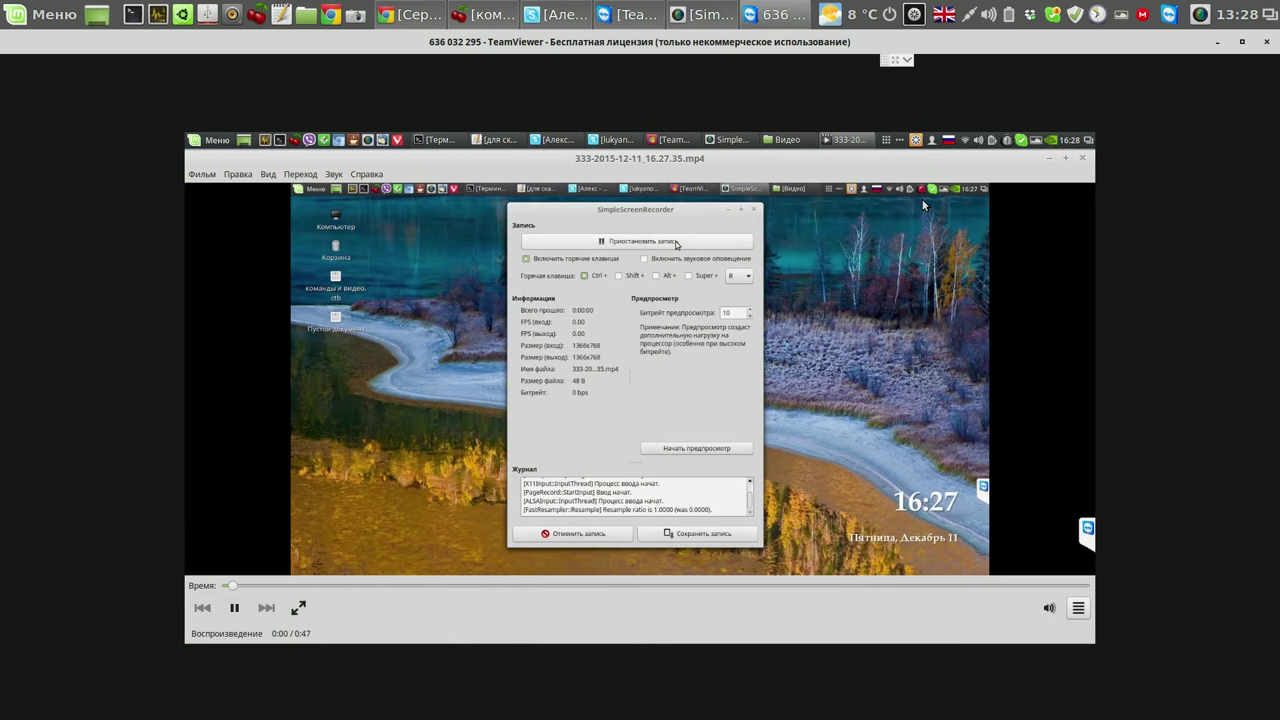
Raise the media player's volume slightly, watch the 333 recording, and close the player.
left_click(1049, 609)
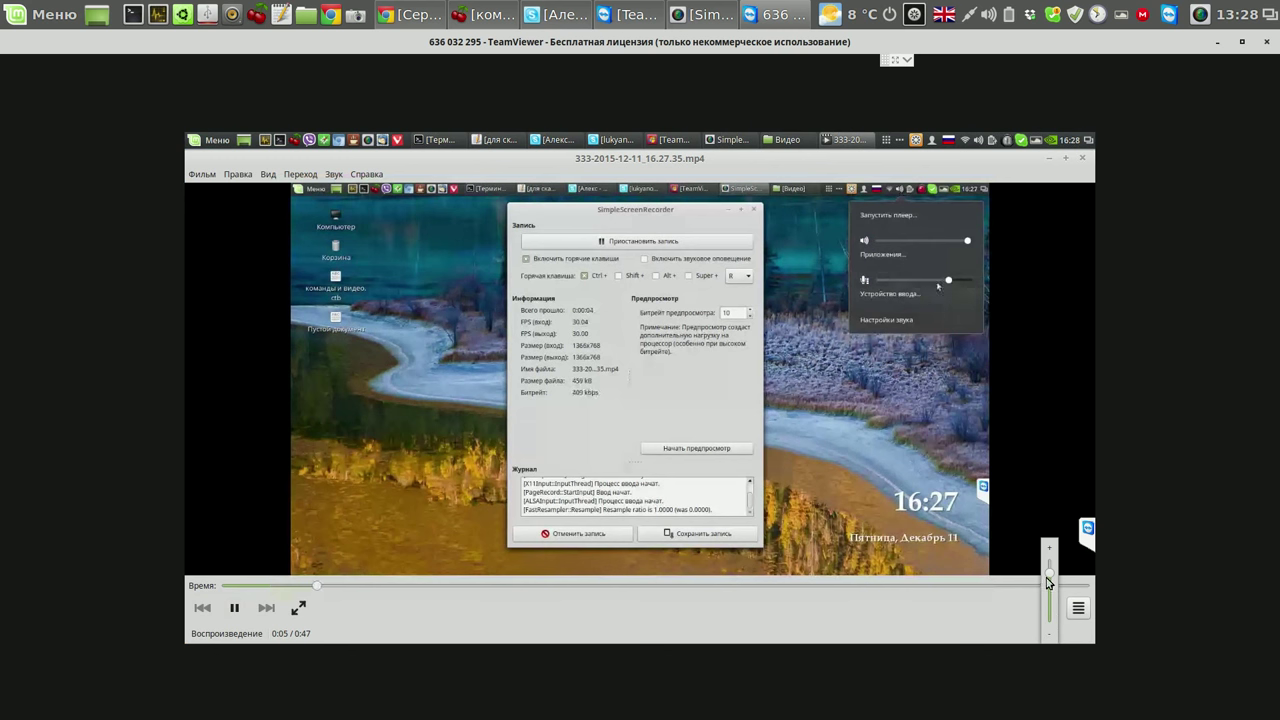
scroll(1049, 565, "up", 1)
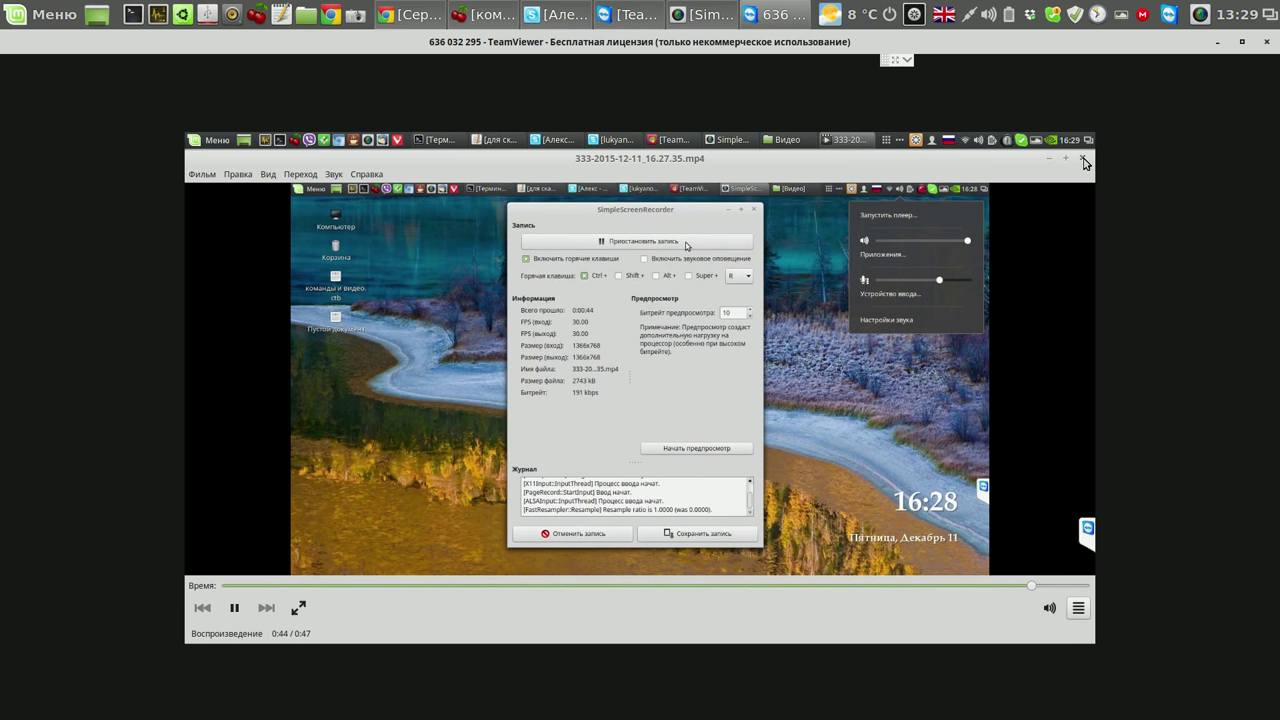
left_click(1084, 159)
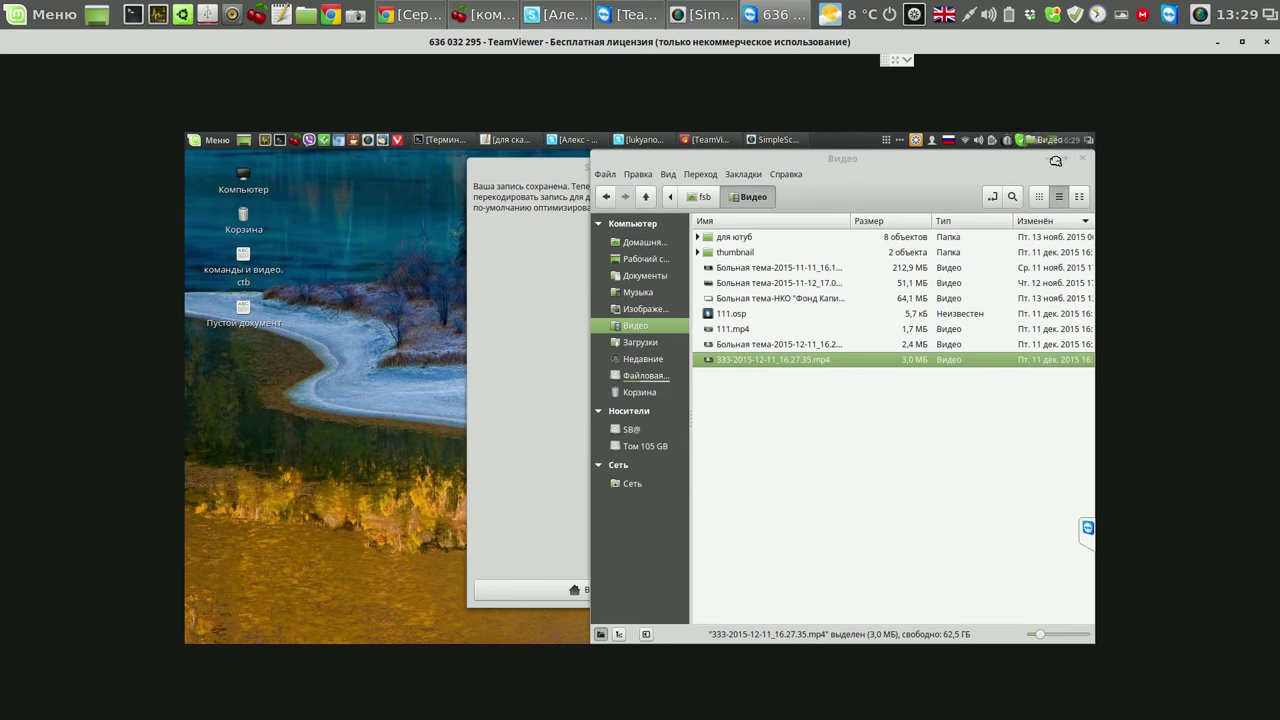
Minimize the Видео folder window and start another SimpleScreenRecorder recording with the existing video, audio and output settings.
left_click(1051, 159)
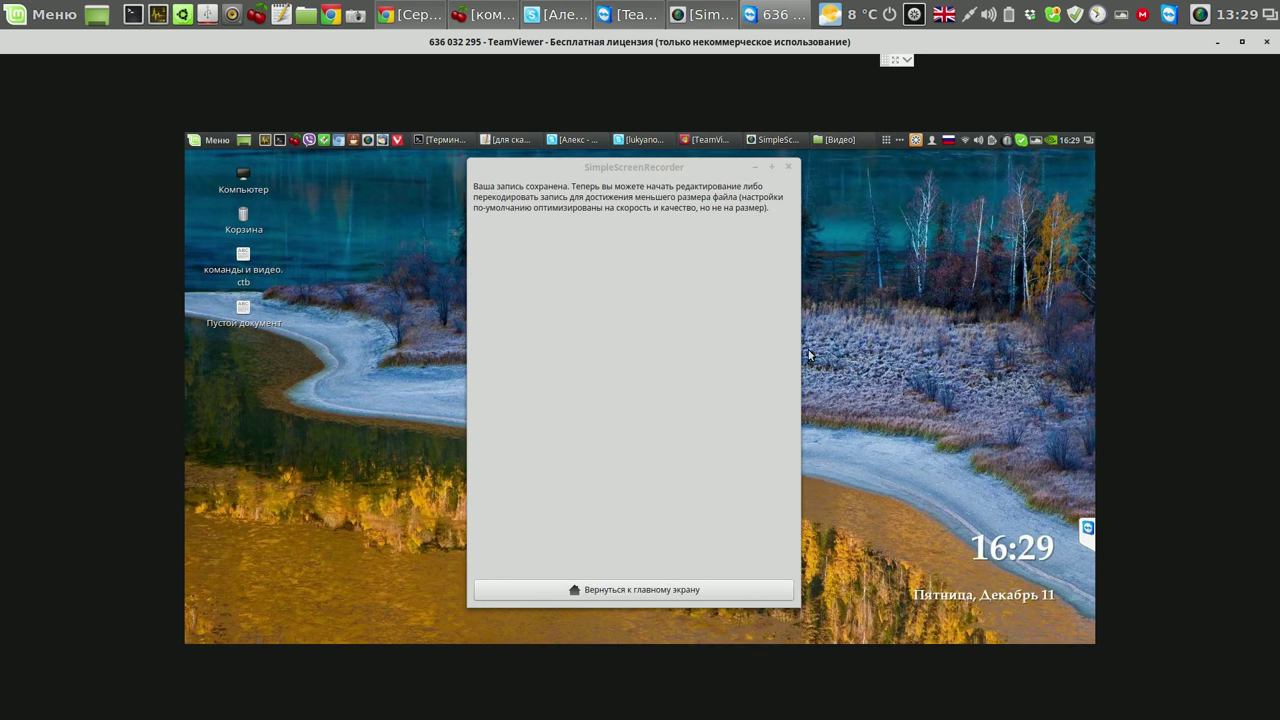
left_click(636, 592)
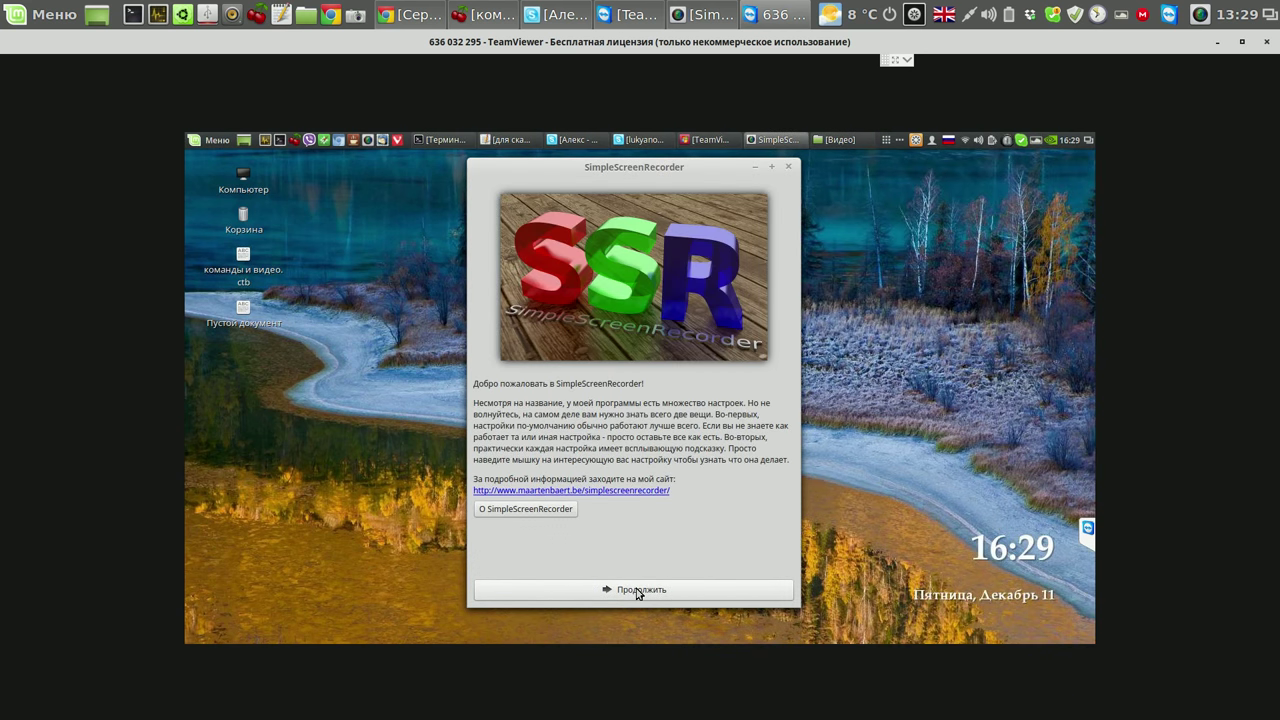
left_click(638, 591)
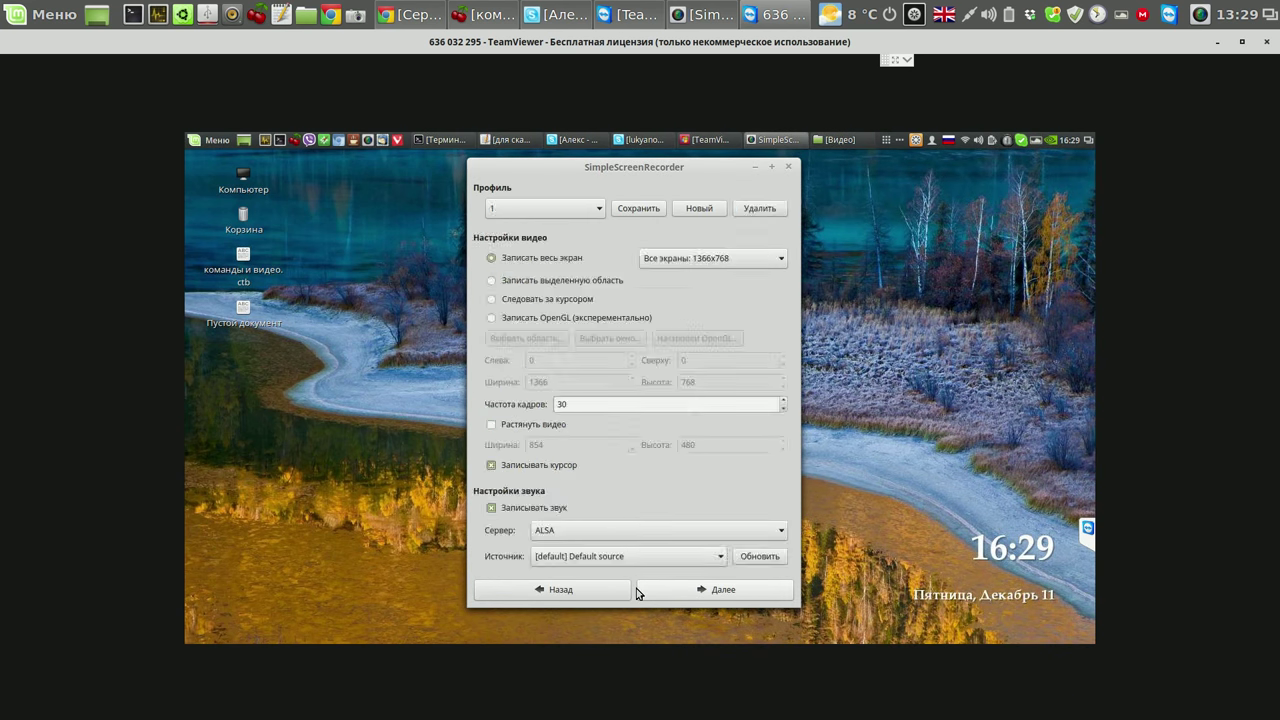
left_click(640, 590)
left_click(705, 590)
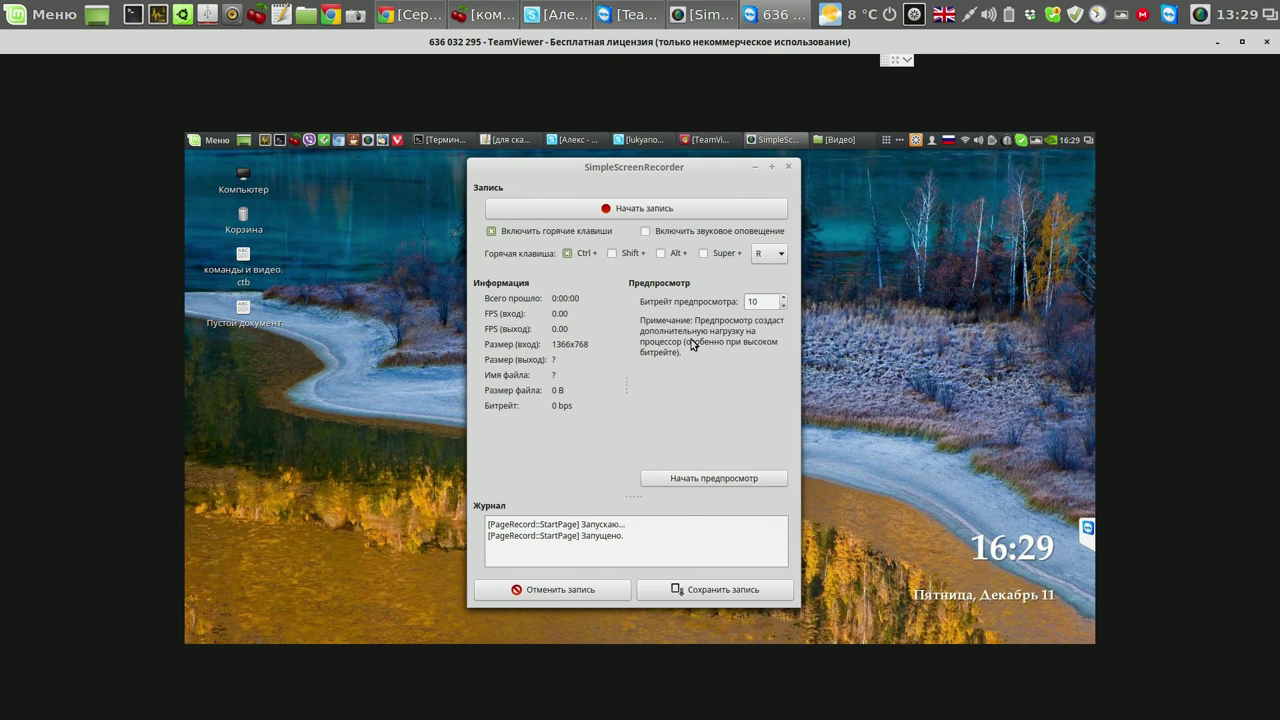
left_click(687, 210)
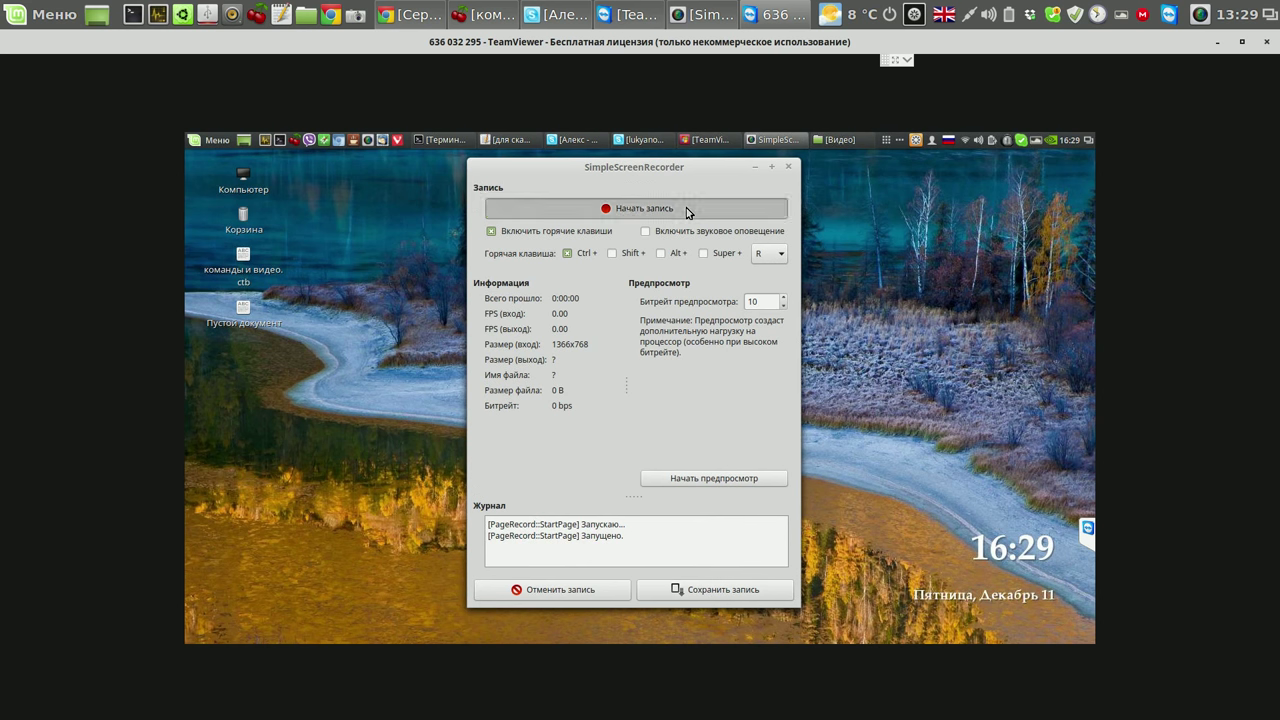
Lower the microphone input level slightly to about 60 percent and expand the list of input devices.
left_click(979, 141)
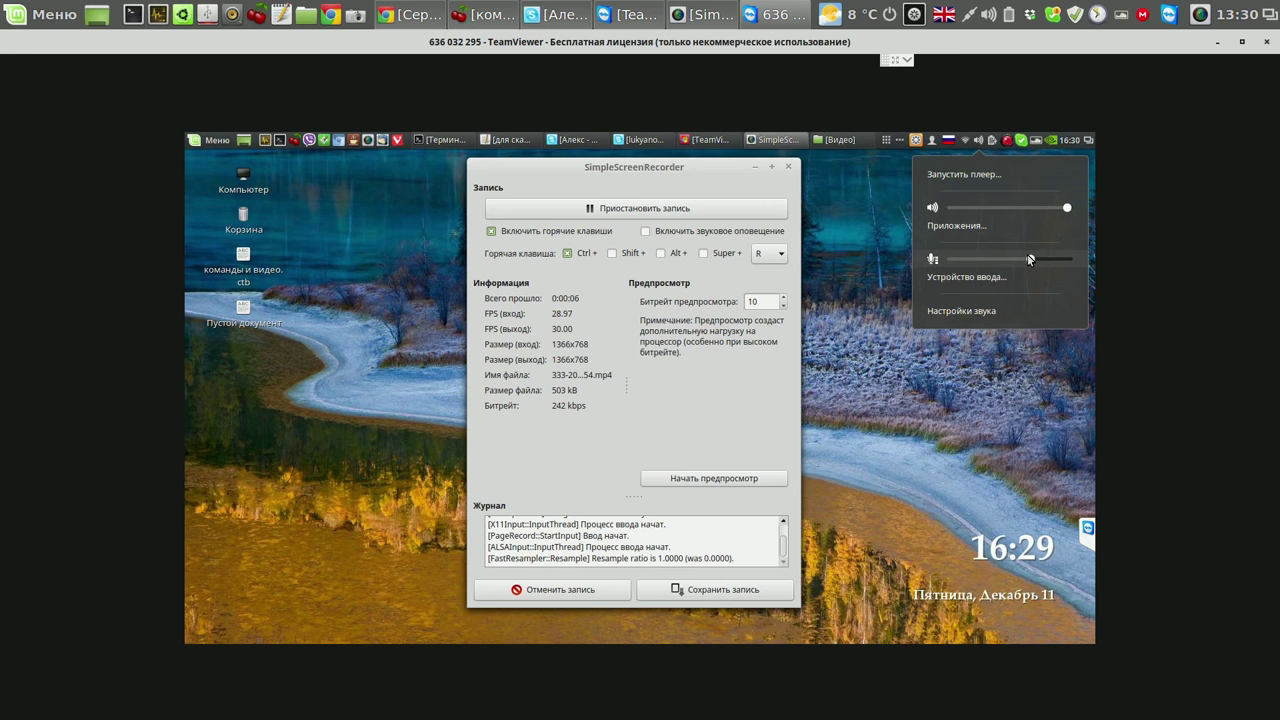
left_click_drag(1034, 260, 990, 284)
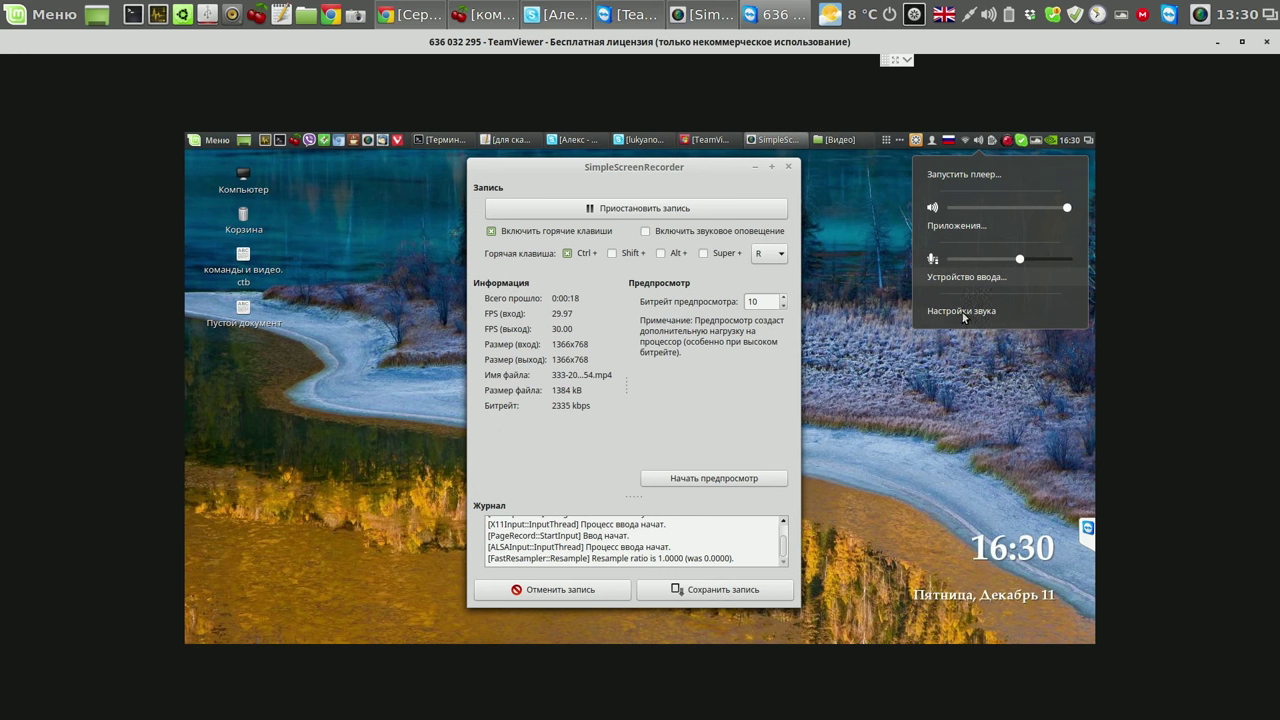
key("Return")
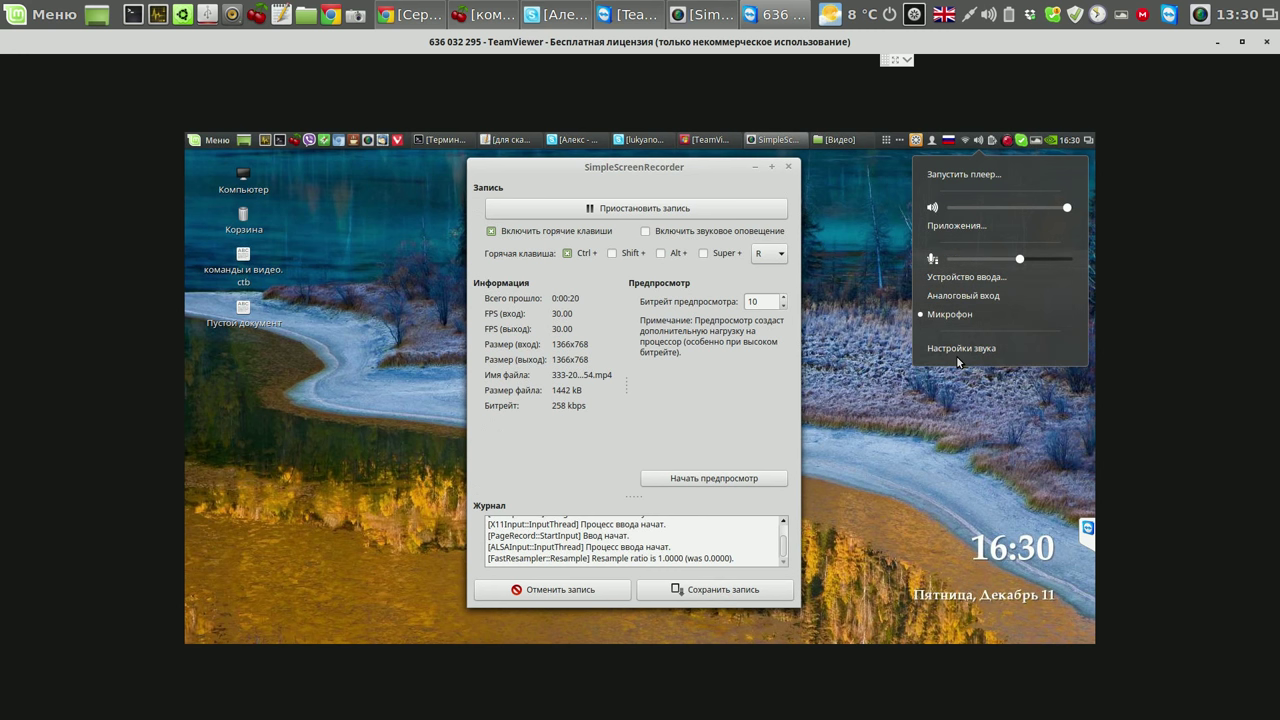
Open the system sound settings, fine-tune the microphone's recording volume on the input page, and close the window.
left_click(968, 348)
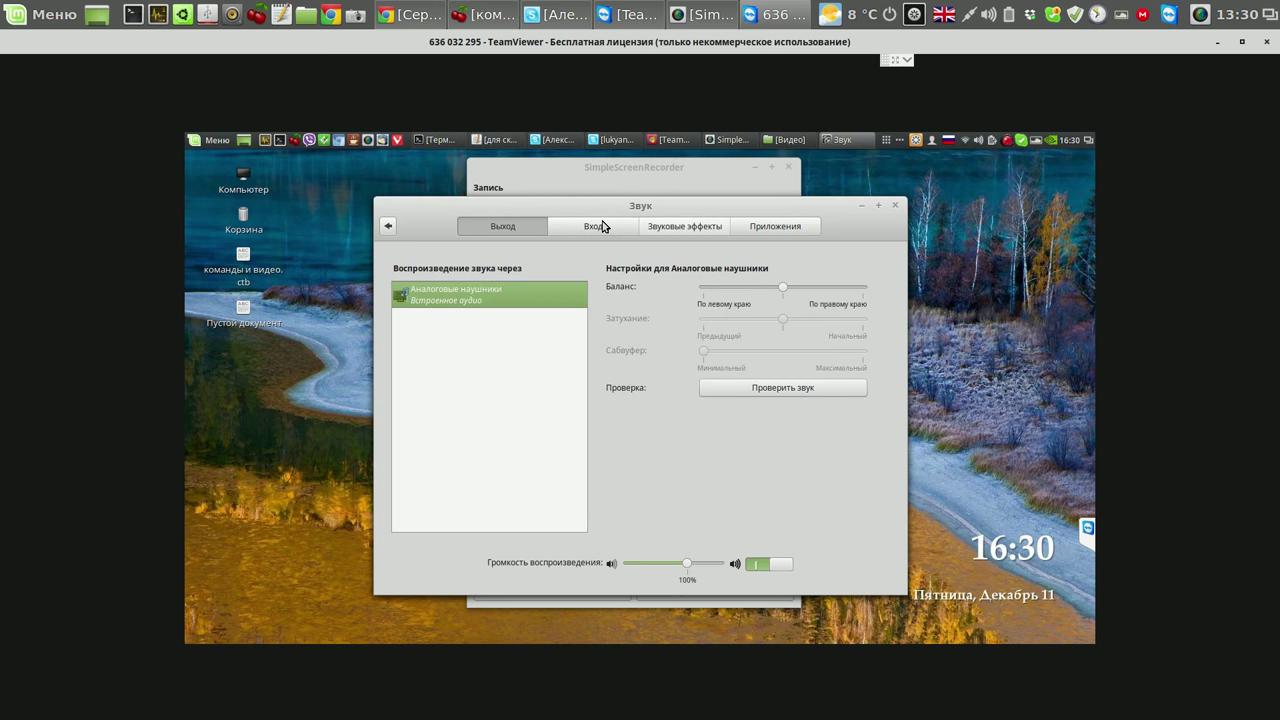
left_click(603, 227)
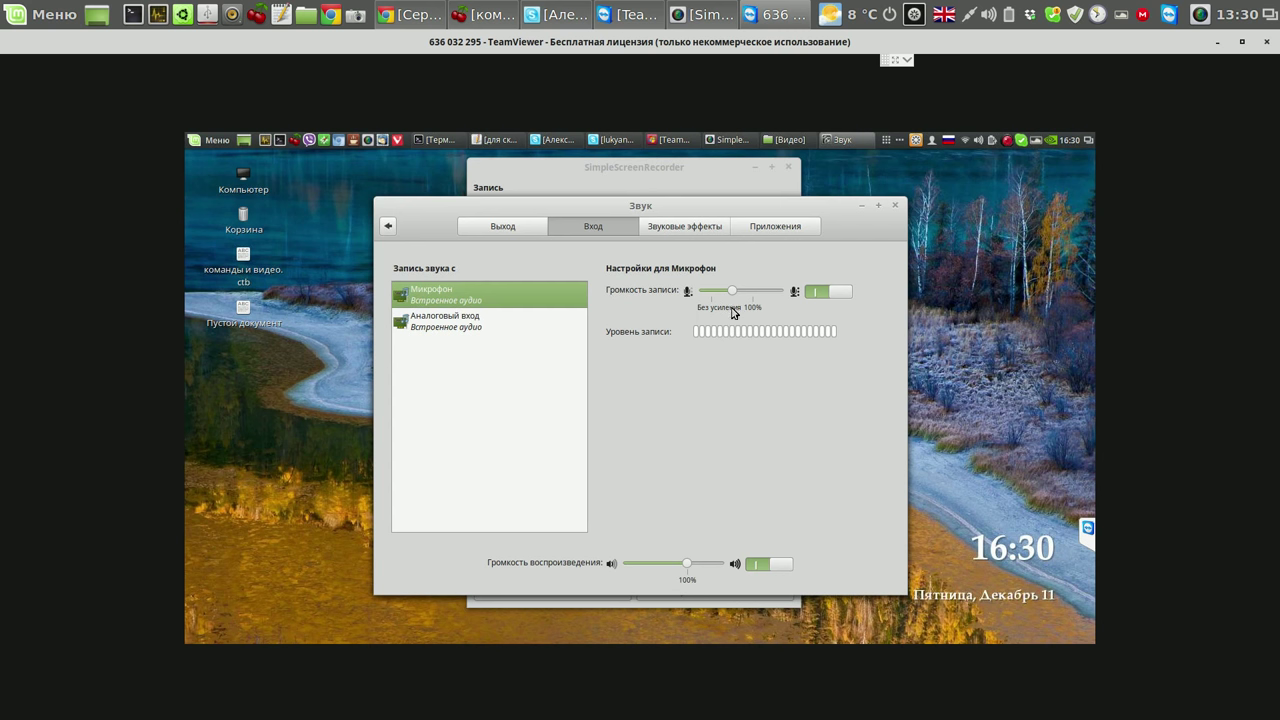
left_click_drag(730, 289, 733, 290)
left_click(896, 207)
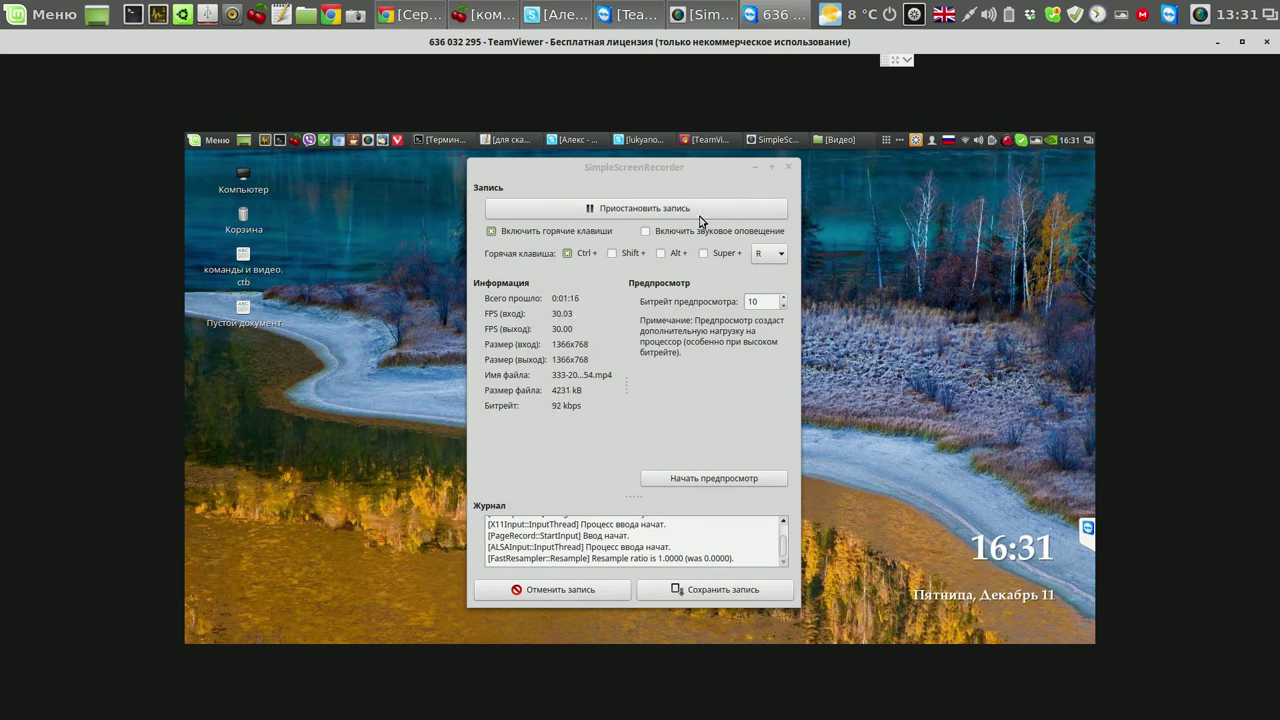
Check the playback volume and microphone input level in the remote desktop's sound controls, and dismiss them.
left_click(979, 142)
left_click(935, 208)
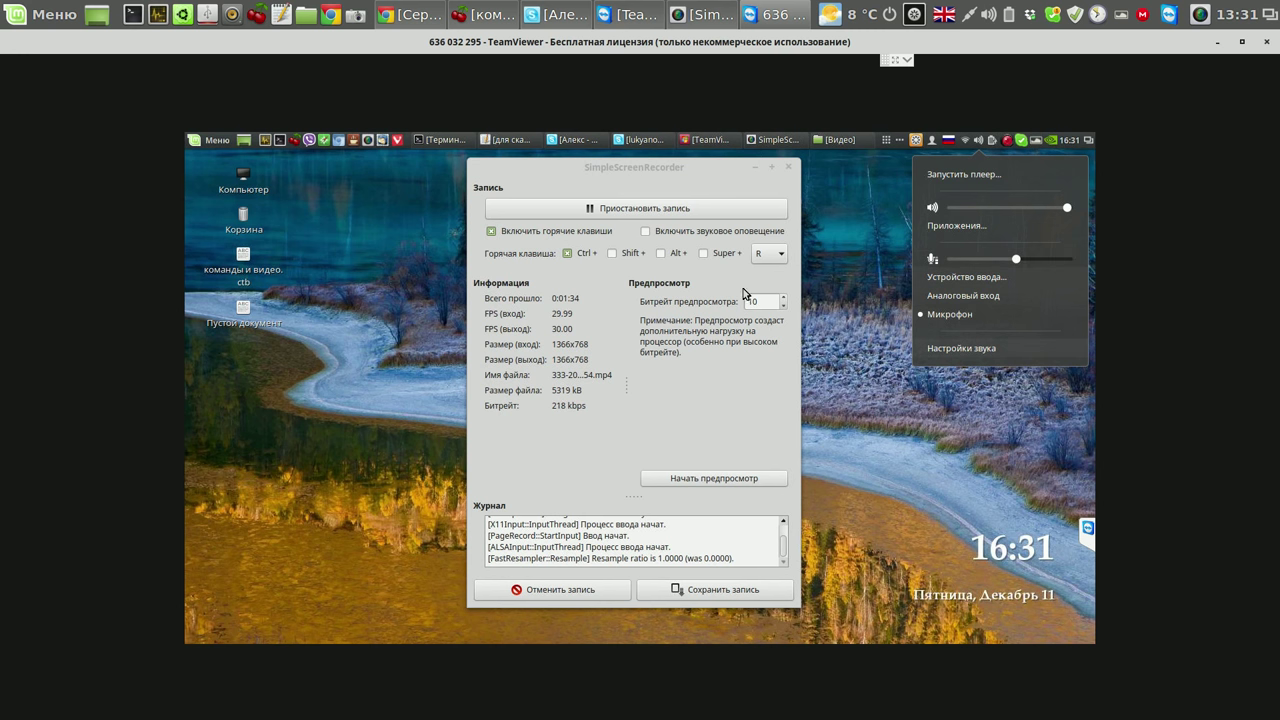
left_click(670, 212)
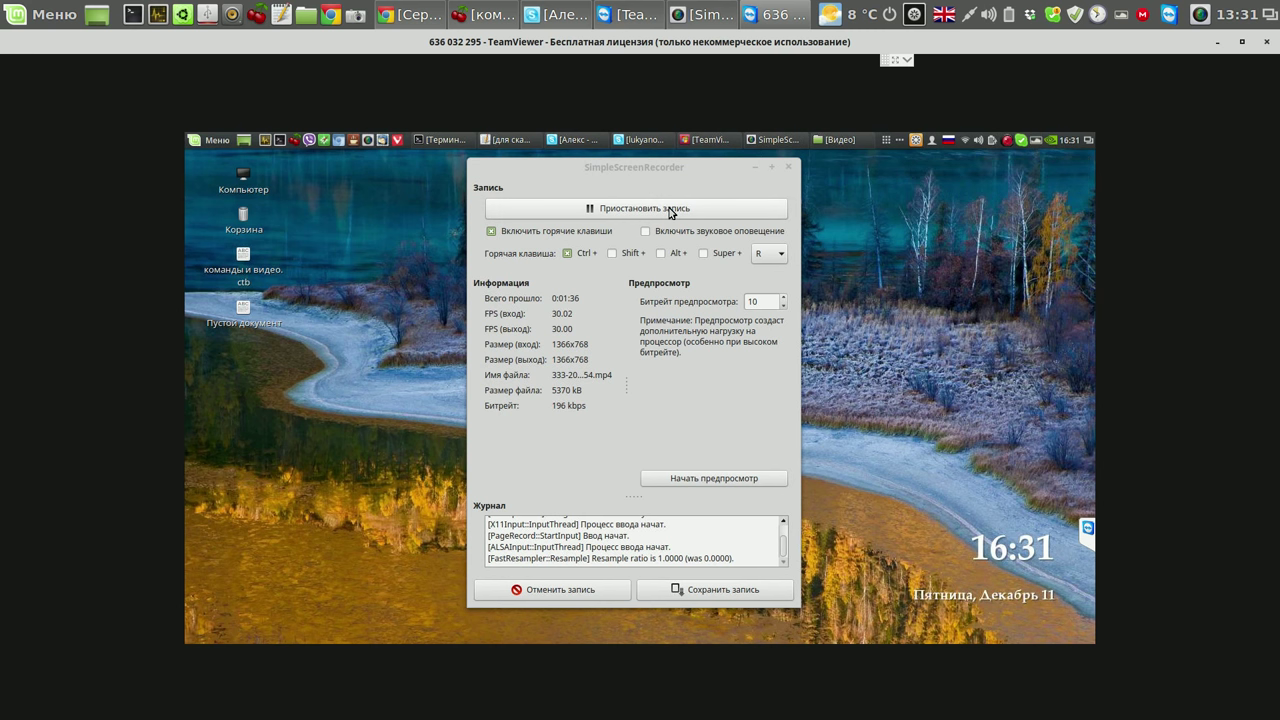
Pause the running test recording, save it, and close SimpleScreenRecorder on the remote desktop.
left_click(670, 212)
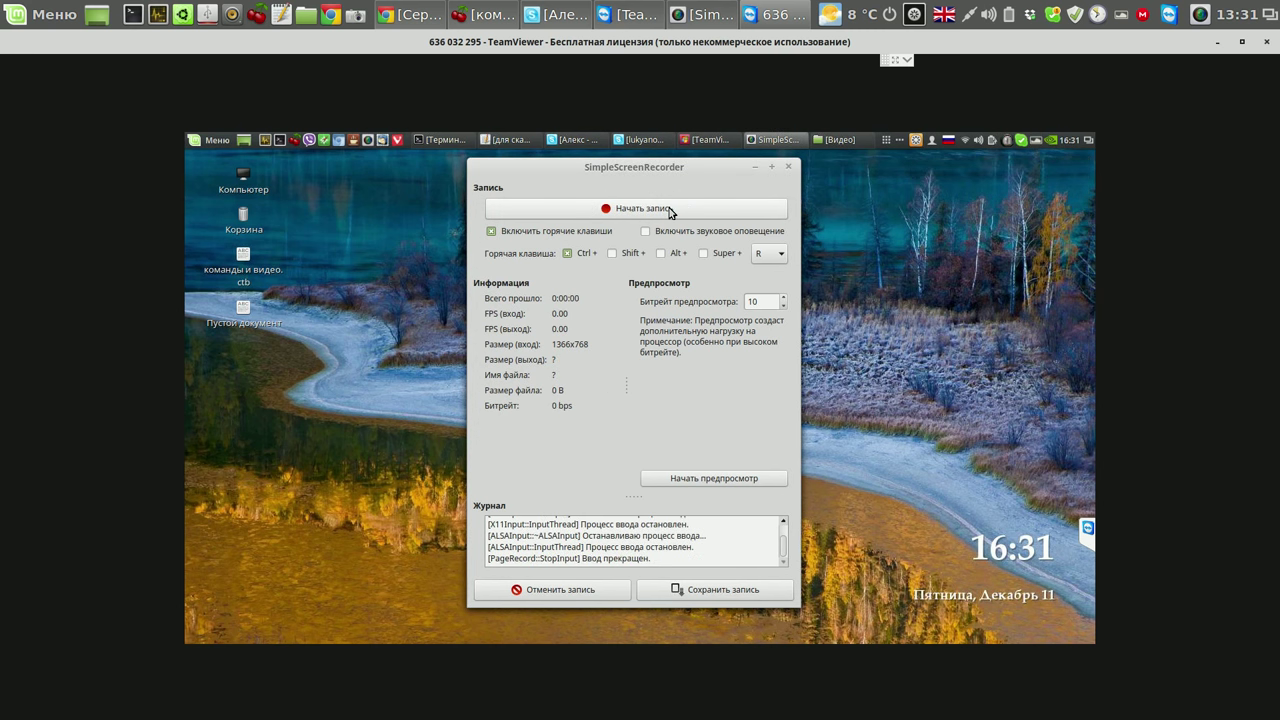
left_click(730, 595)
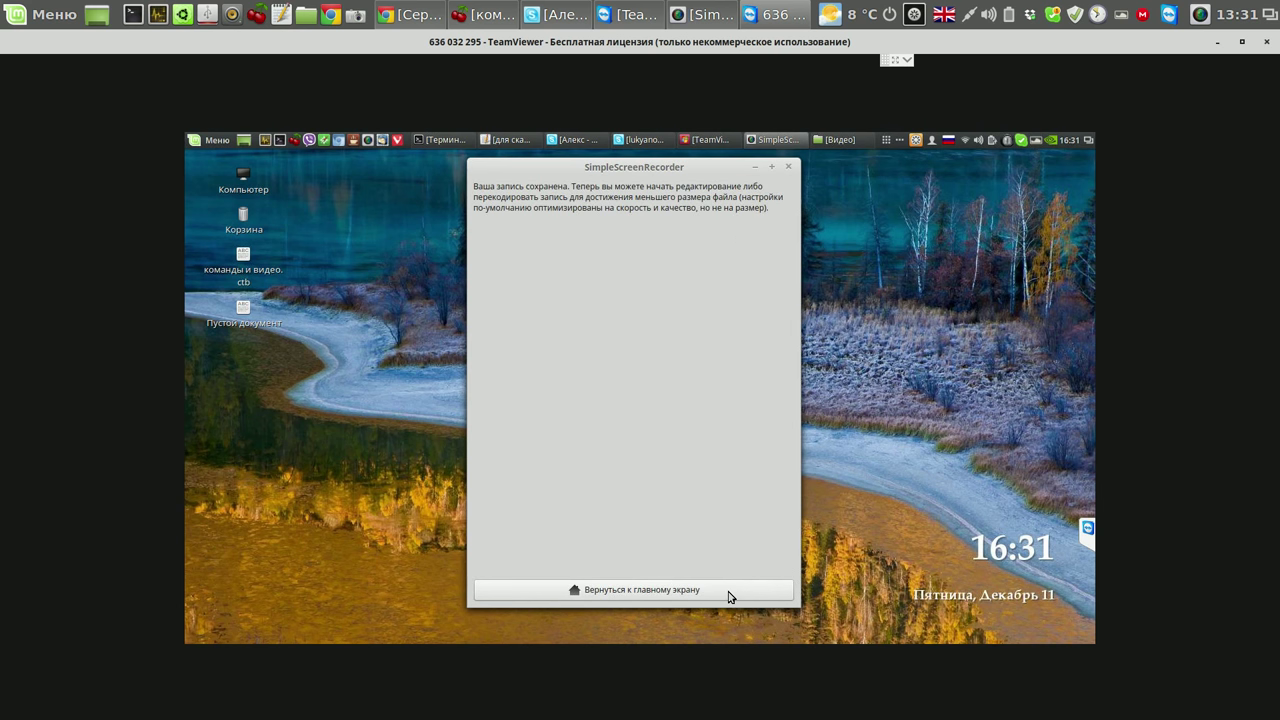
left_click(790, 168)
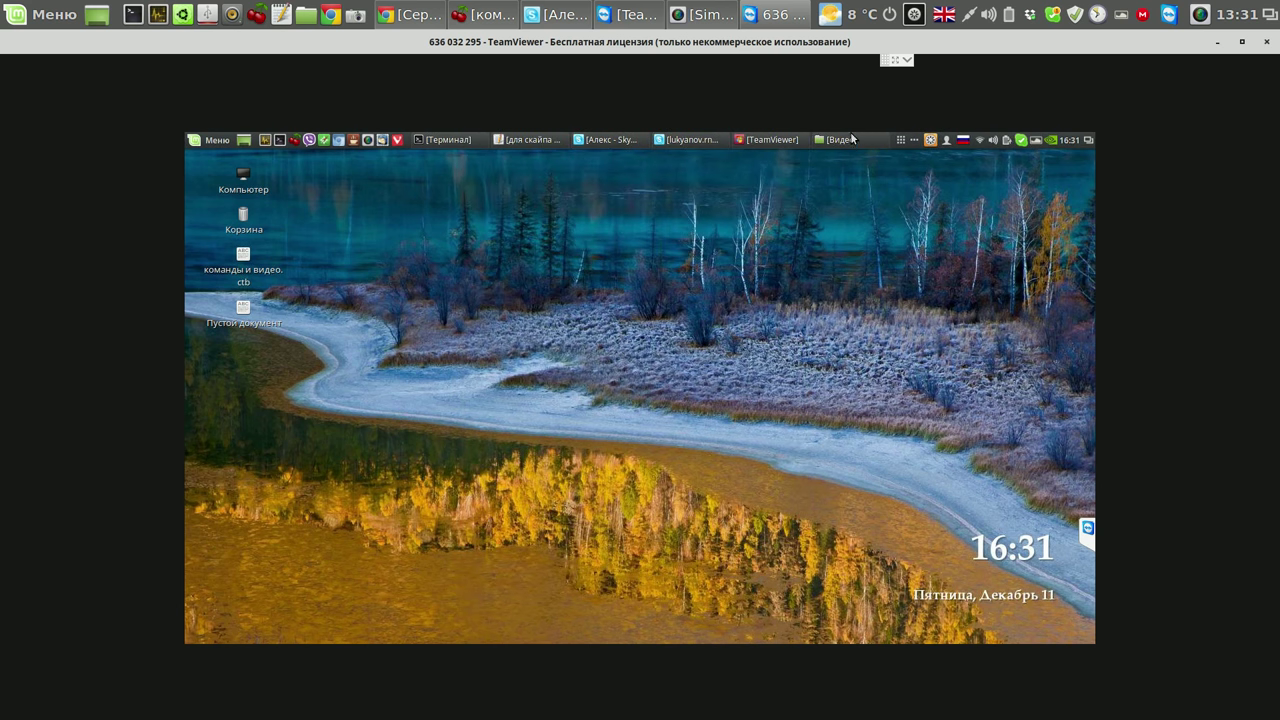
key("alt+Tab")
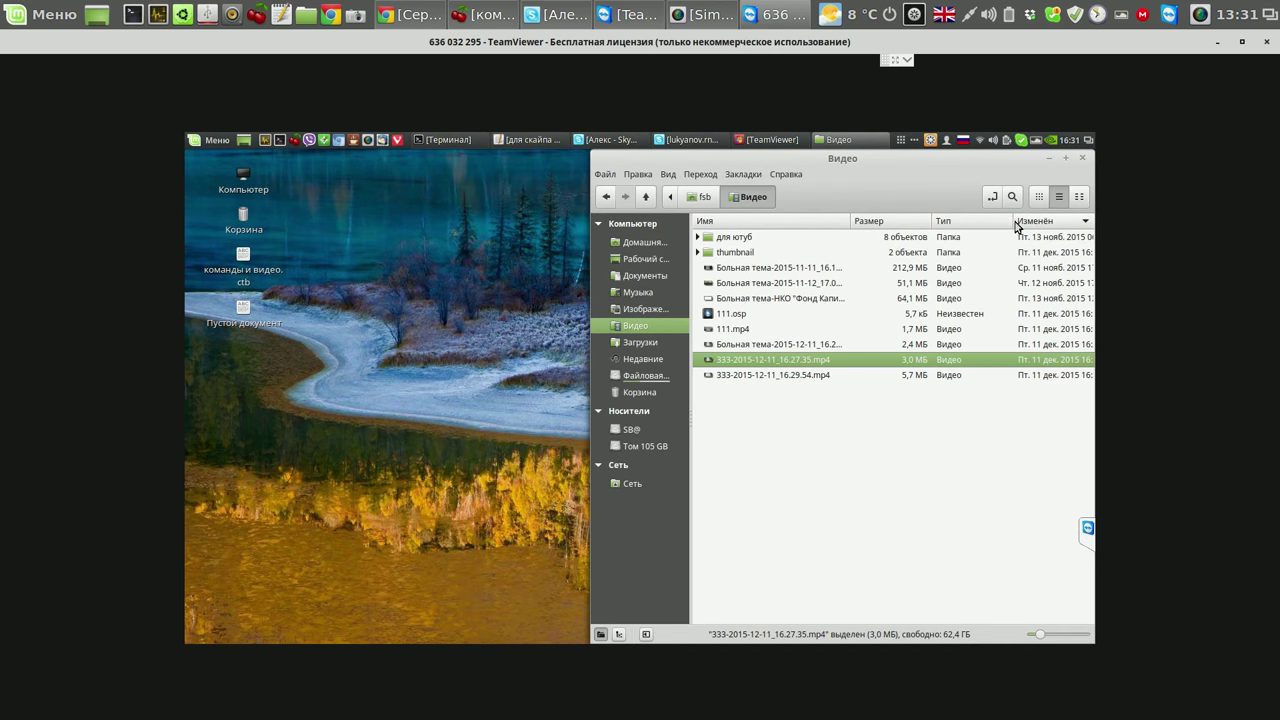
left_click_drag(992, 223, 983, 223)
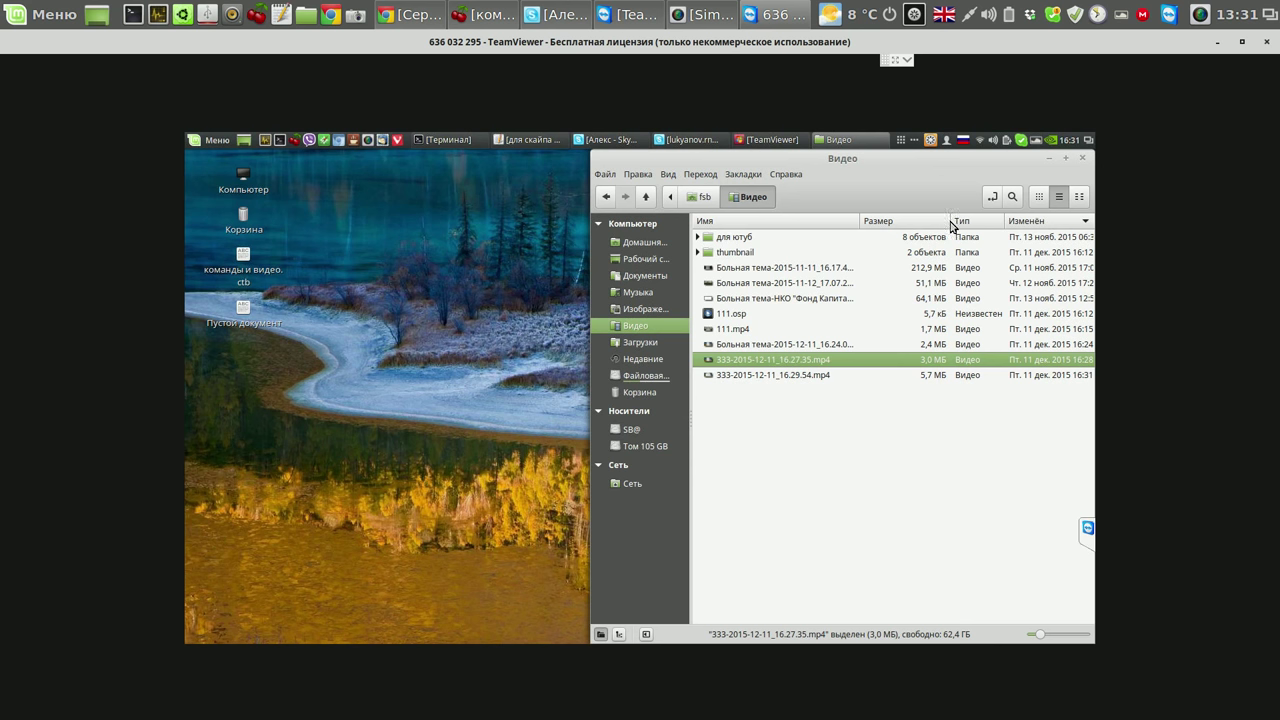
key("Down")
key("Up")
double_click(1085, 376)
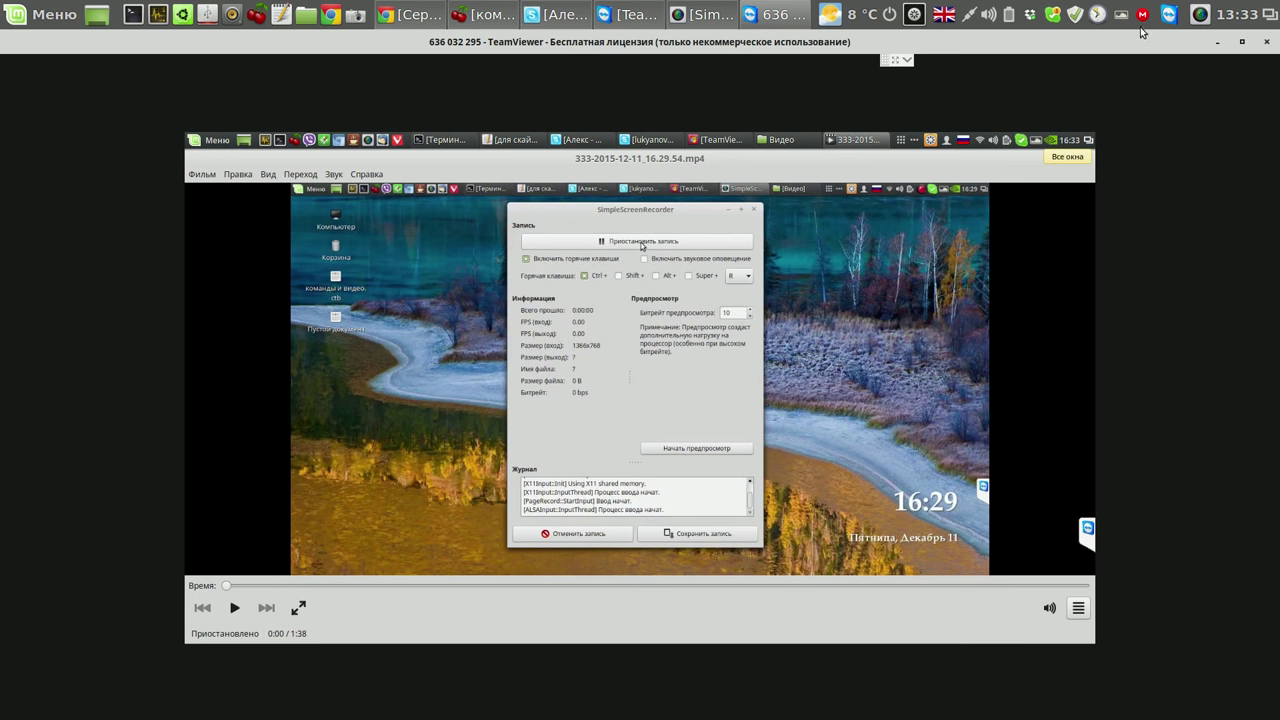
Bring up the recording controls of the SimpleScreenRecorder running on the local desktop.
left_click(1201, 17)
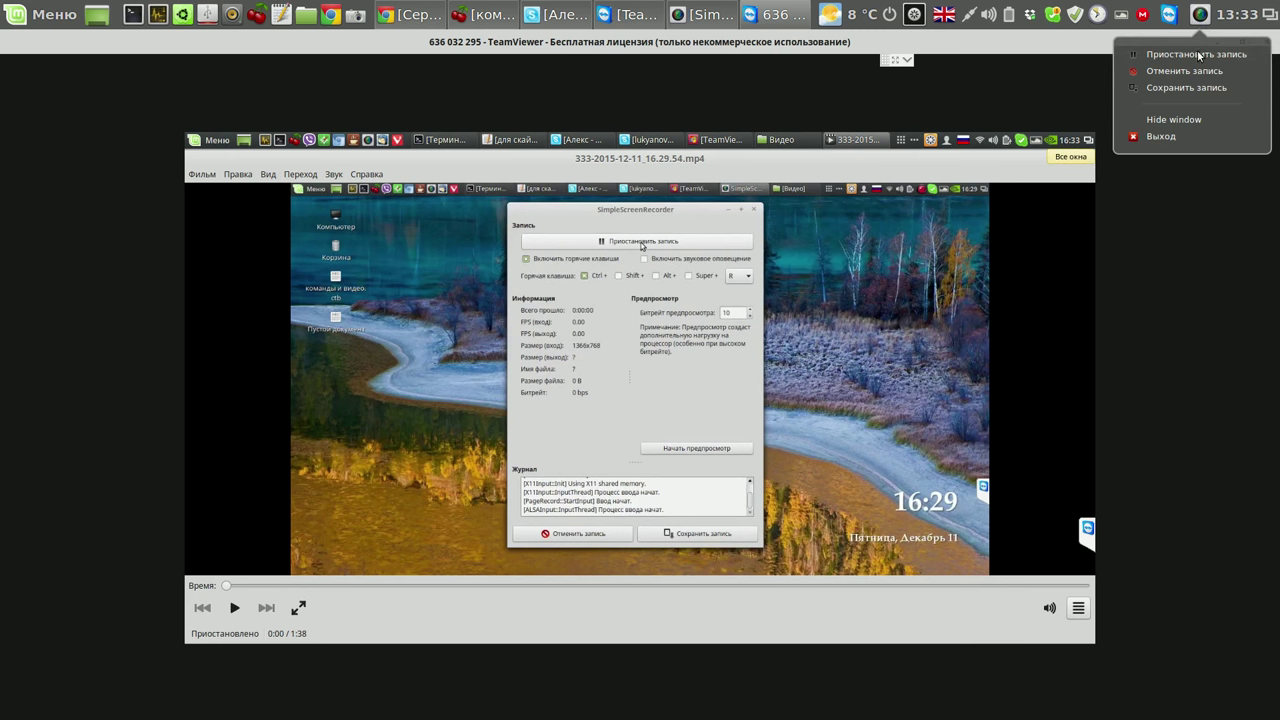